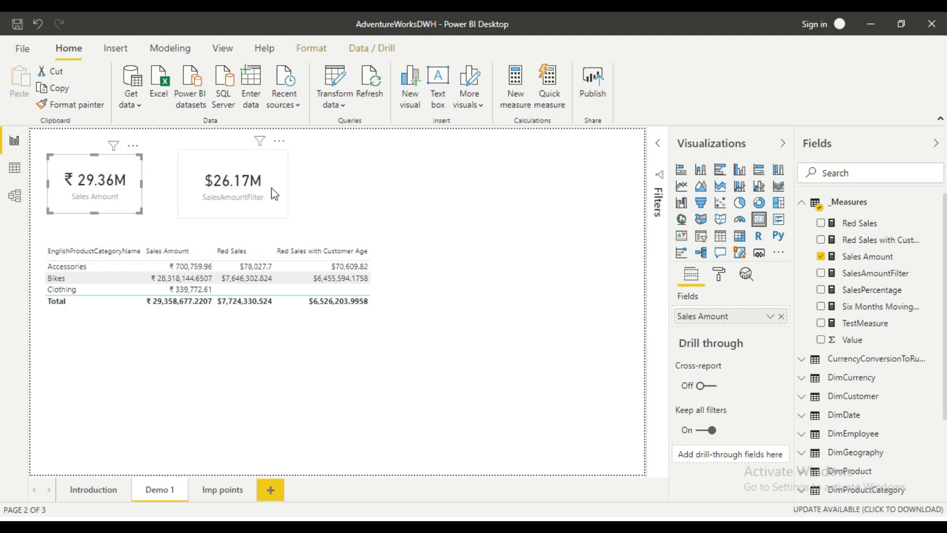
Open the Sales Amount measure from its card and examine the SUM expression and the commented SUMX alternative.
left_click(384, 276)
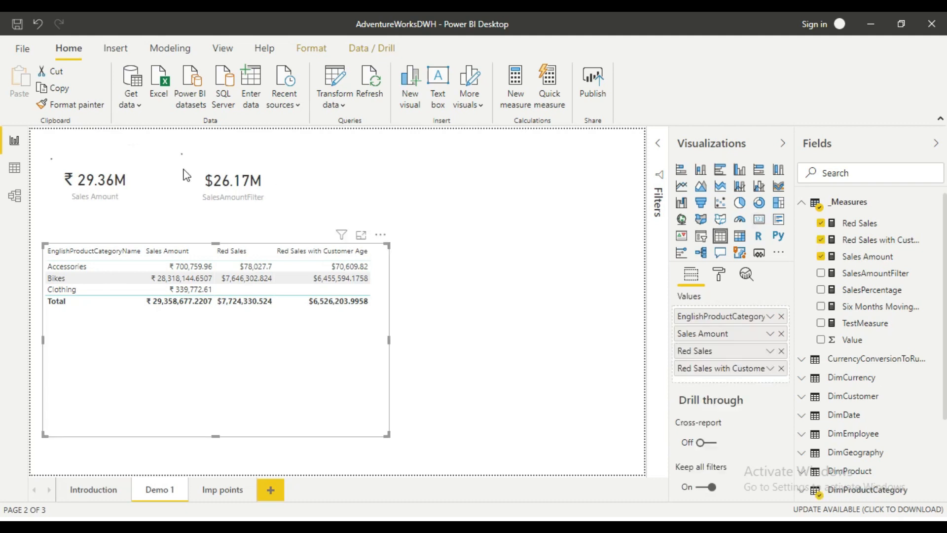
left_click(132, 189)
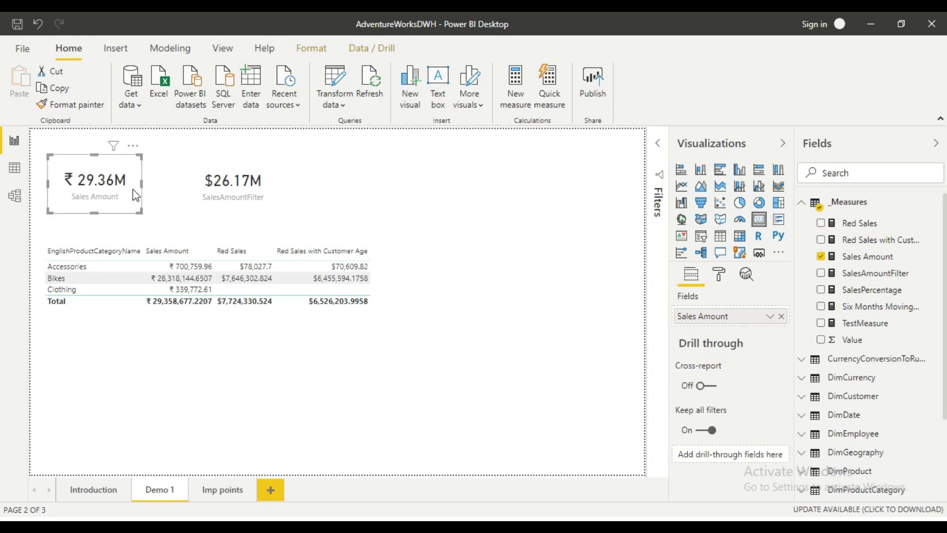
left_click(881, 262)
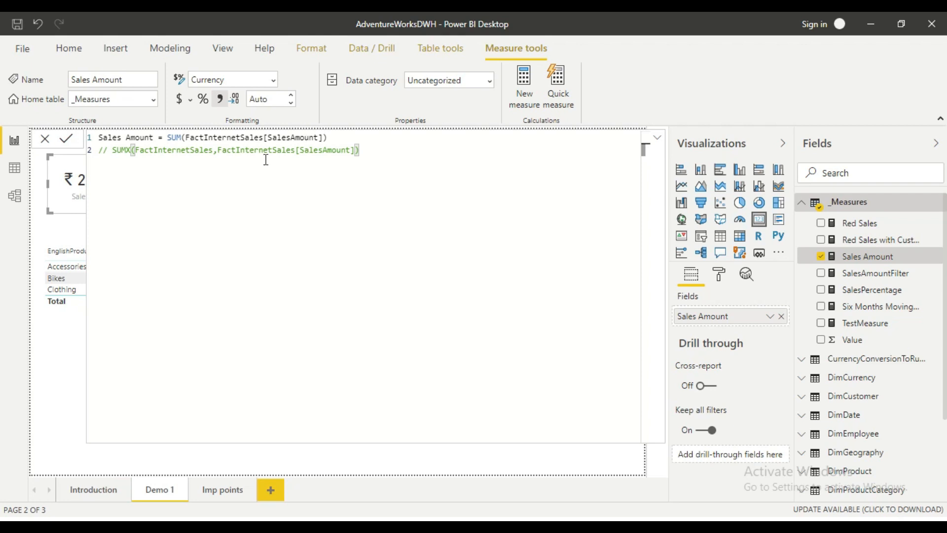
left_click_drag(99, 150, 330, 139)
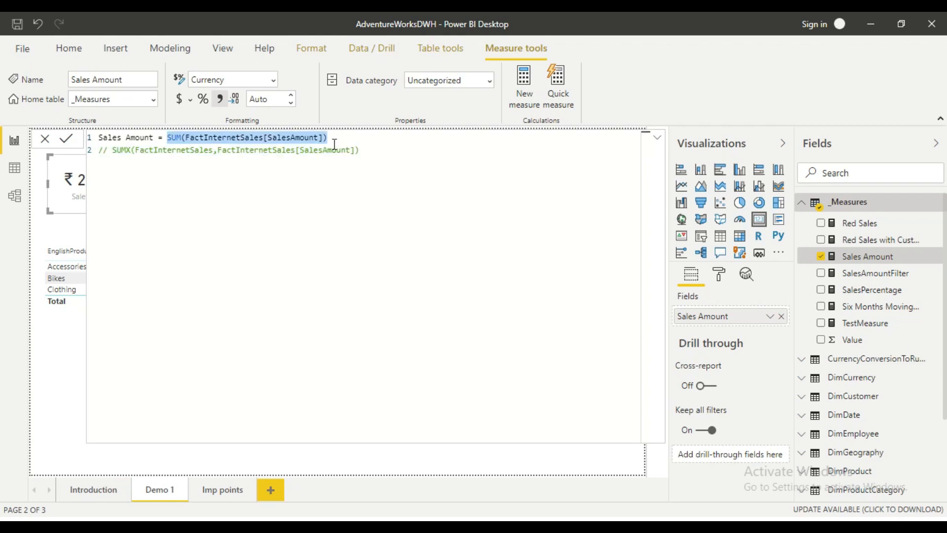
left_click(332, 150)
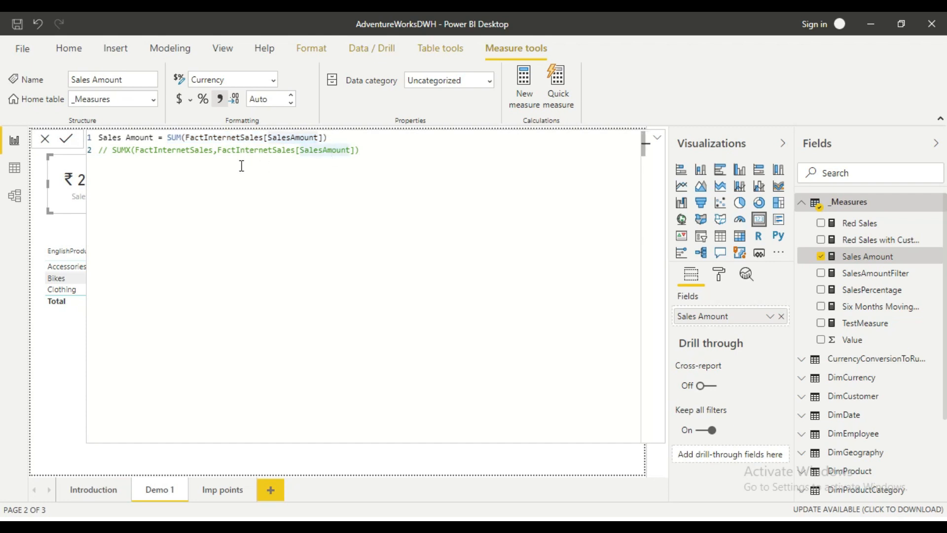
left_click_drag(113, 150, 168, 150)
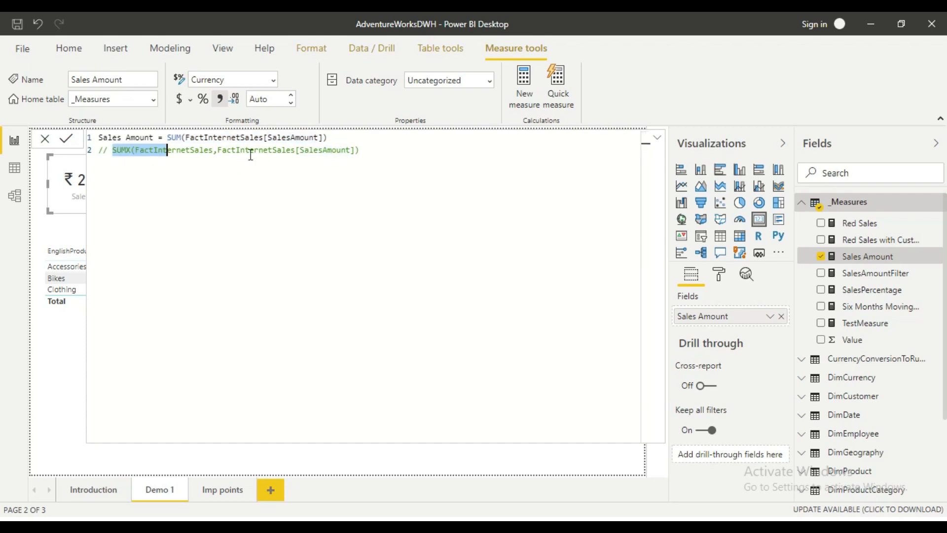
left_click(368, 150, "shift")
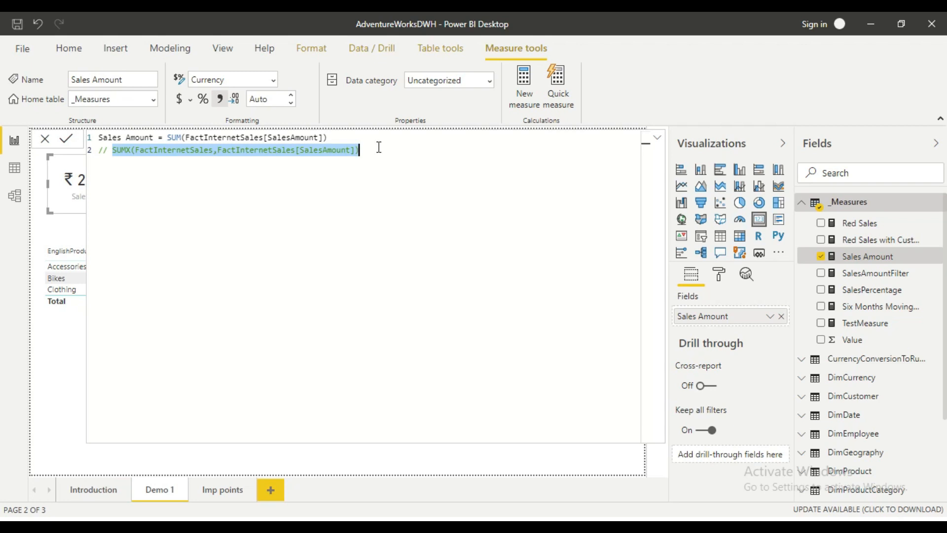
left_click(379, 147)
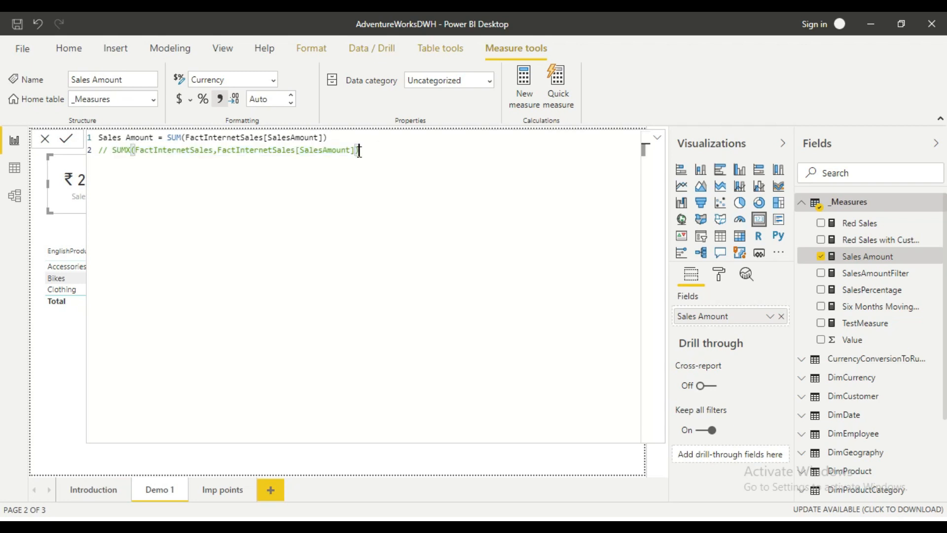
Compare the arguments of SUM and SUMX in the Sales Amount formula, and collapse the formula editor.
left_click(171, 138)
left_click_drag(186, 139, 323, 137)
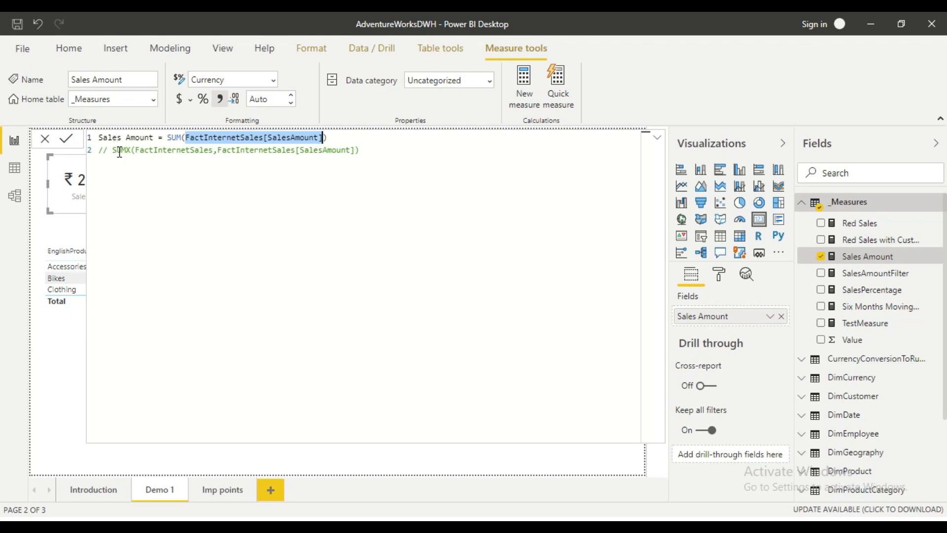
double_click(172, 150)
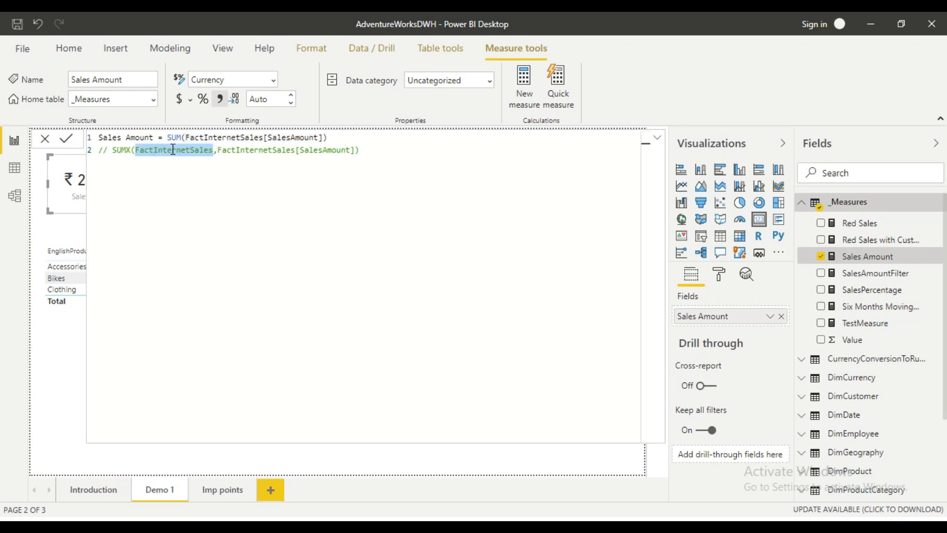
triple_click(187, 151)
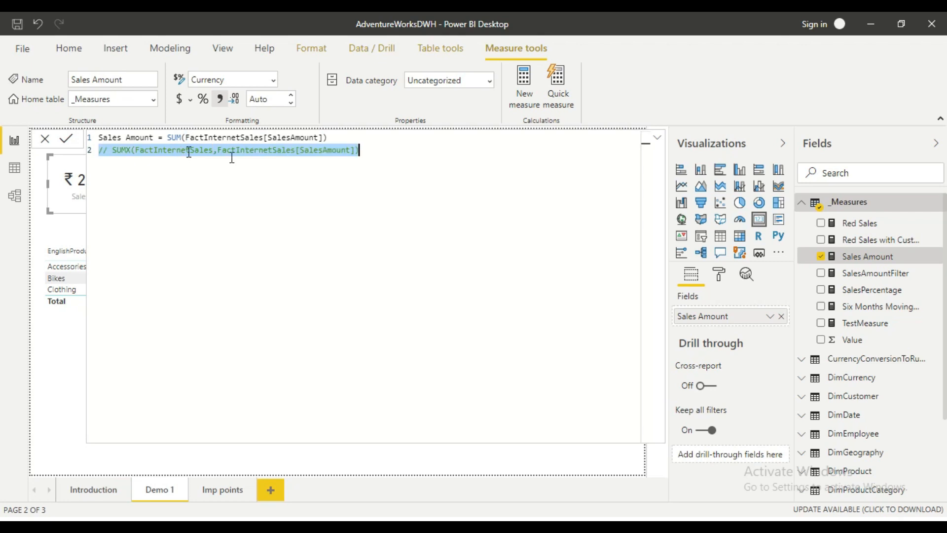
left_click(218, 150)
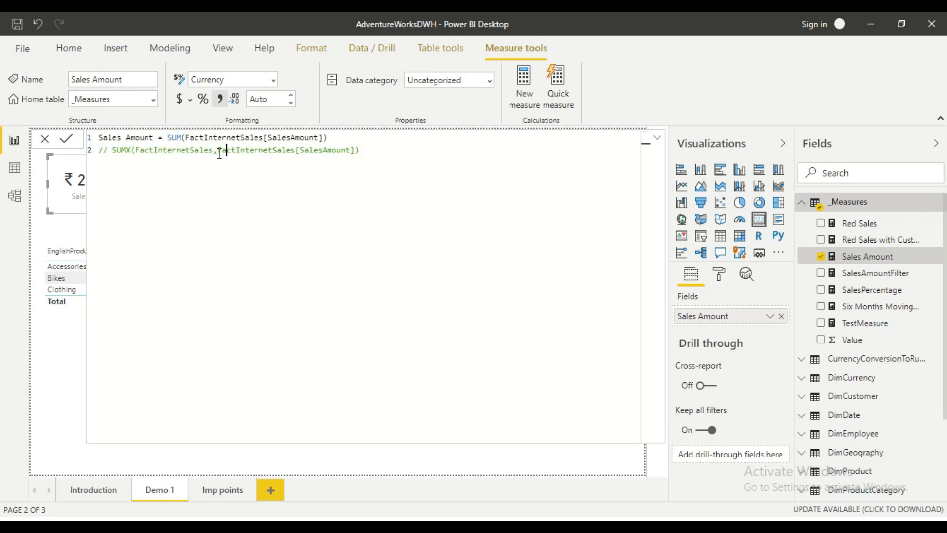
left_click(359, 150, "shift")
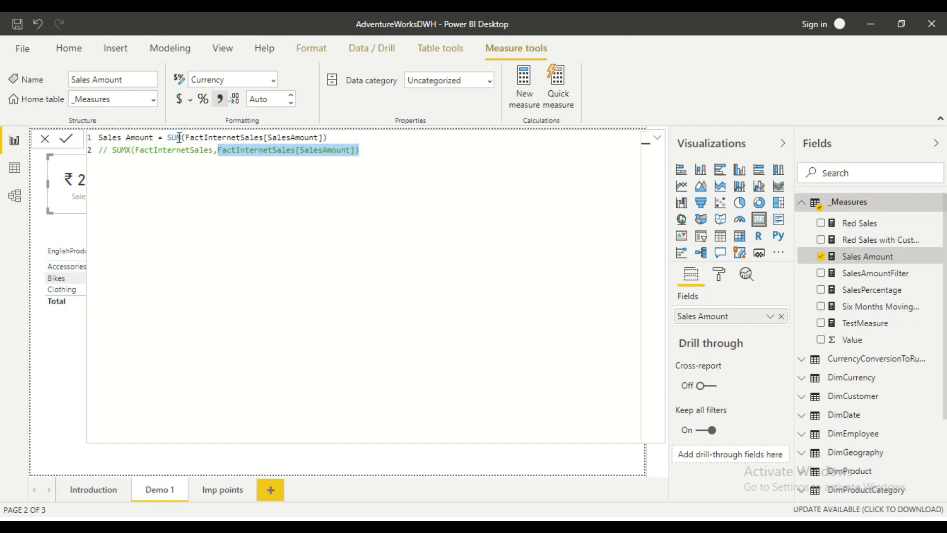
left_click_drag(175, 137, 167, 138)
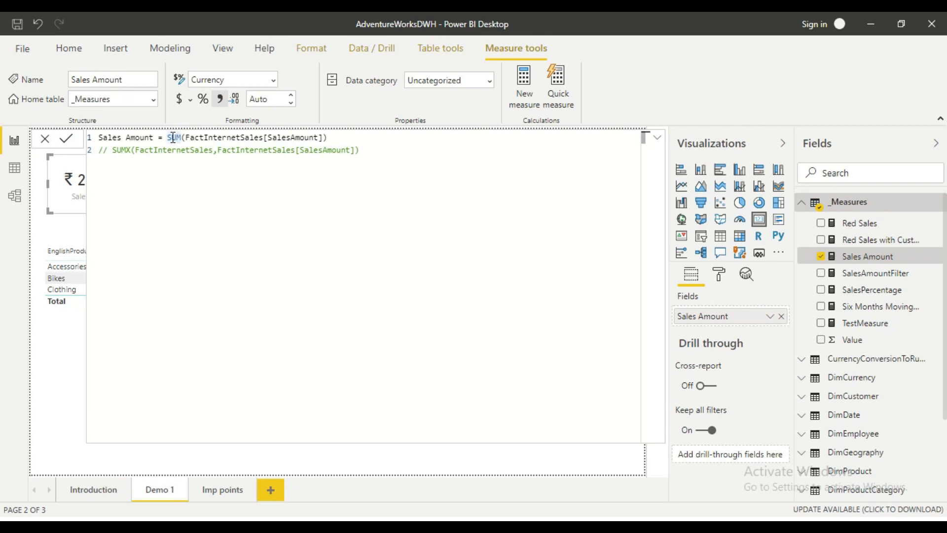
double_click(127, 150)
double_click(173, 140)
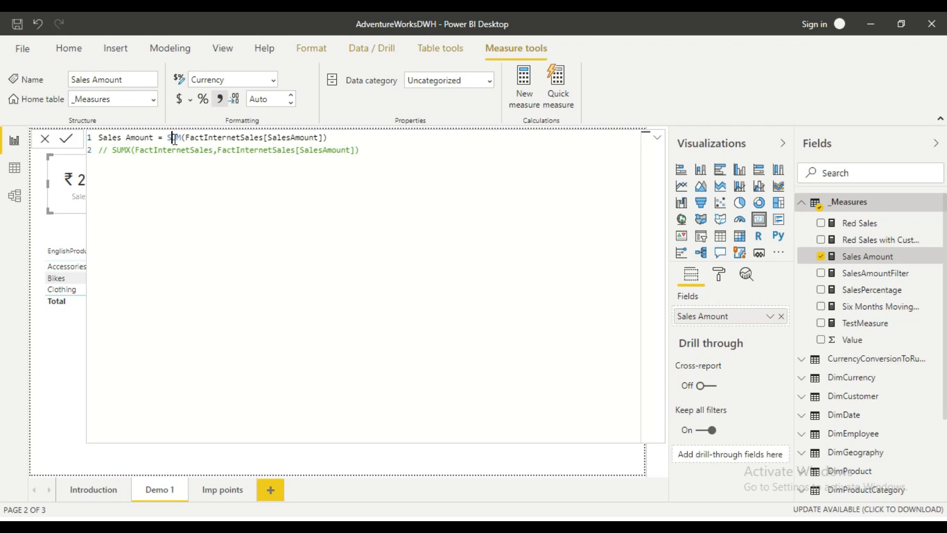
double_click(125, 151)
left_click(78, 262)
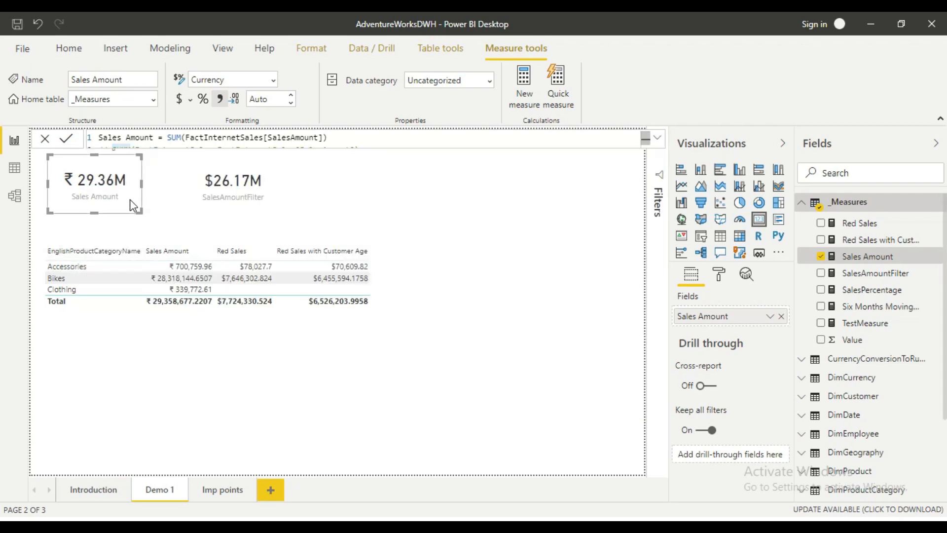
Open the SalesAmountFilter measure from its card and examine the FILTER on FactInternetSales with its CustomerAge > 30 condition.
left_click(277, 188)
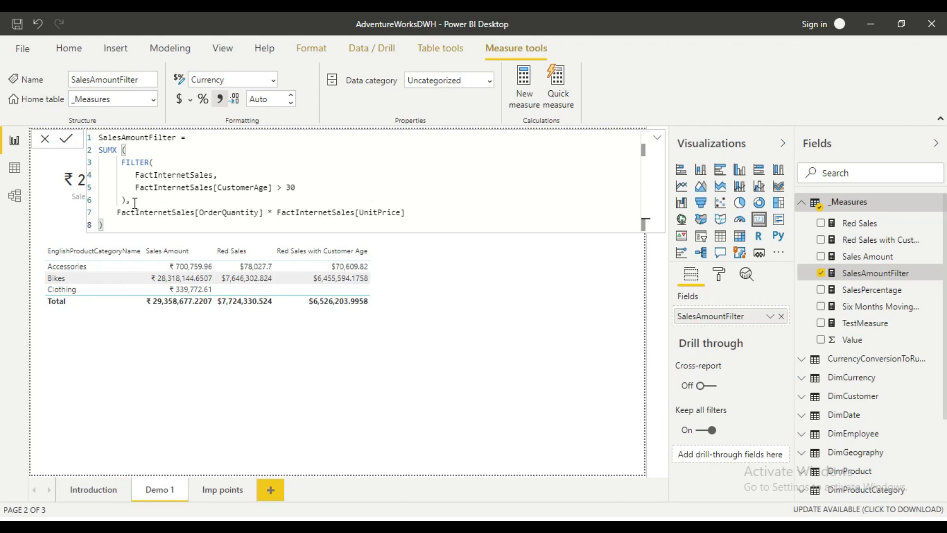
double_click(108, 150)
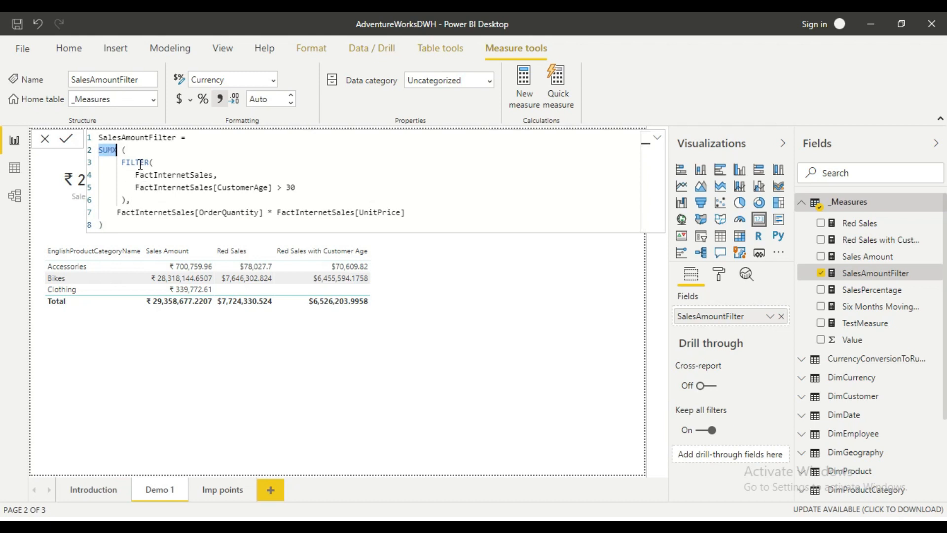
triple_click(141, 162)
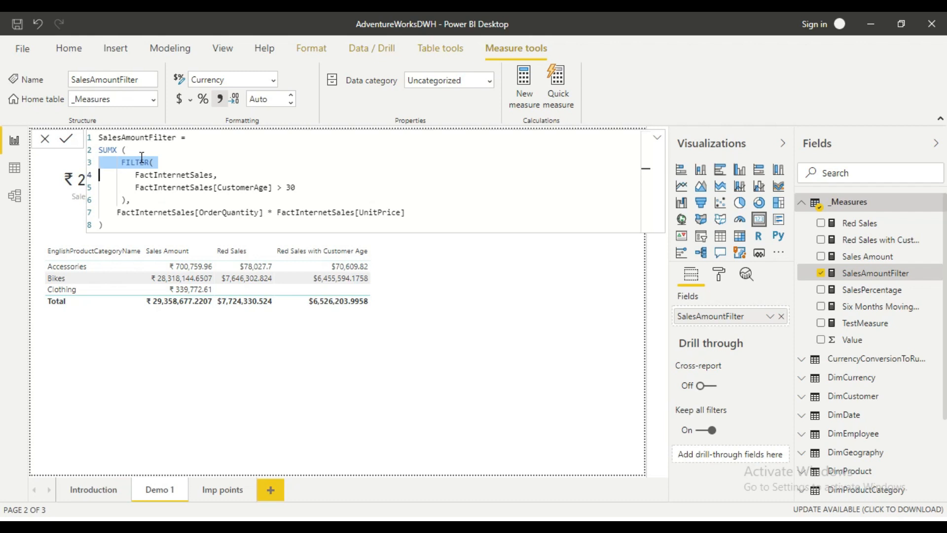
left_click(130, 200)
left_click_drag(129, 199, 124, 165)
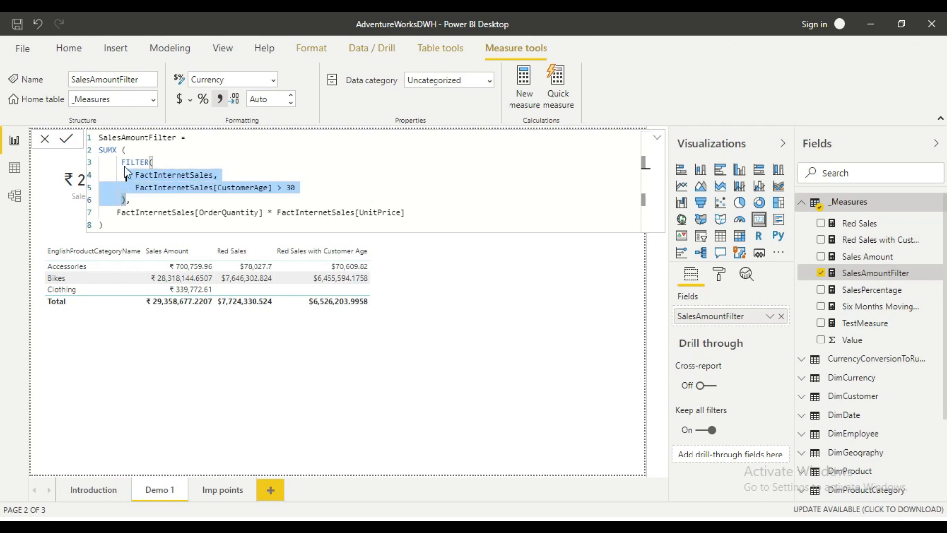
left_click(134, 173)
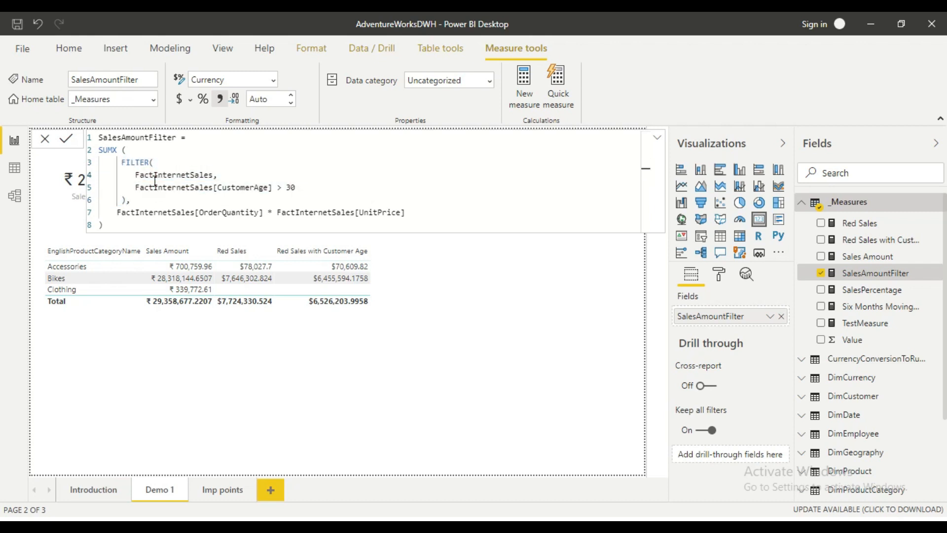
double_click(171, 176)
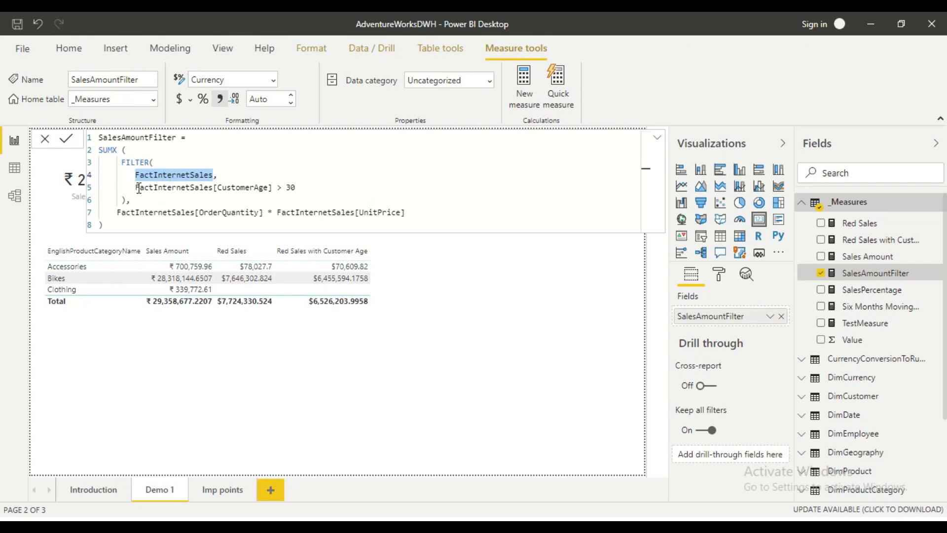
left_click_drag(135, 188, 296, 188)
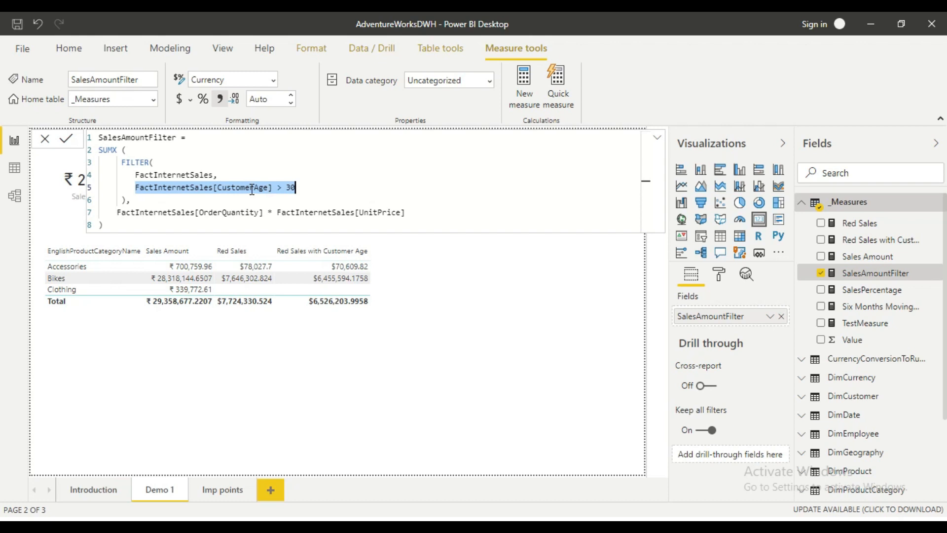
left_click(306, 187)
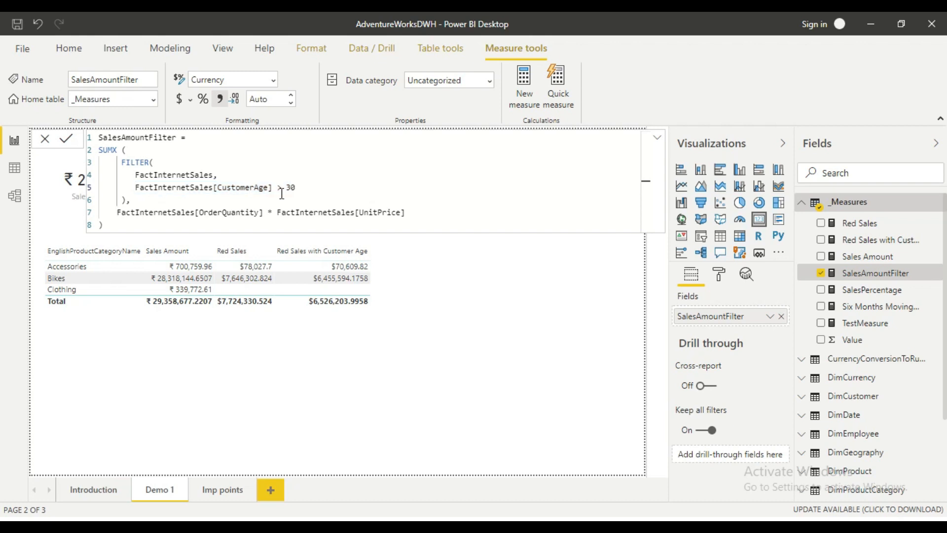
Examine how SUMX uses the FILTER table and the OrderQuantity * UnitPrice expression, and close the SalesAmountFilter formula.
left_click_drag(127, 201, 122, 162)
double_click(108, 150)
left_click_drag(122, 163, 126, 201)
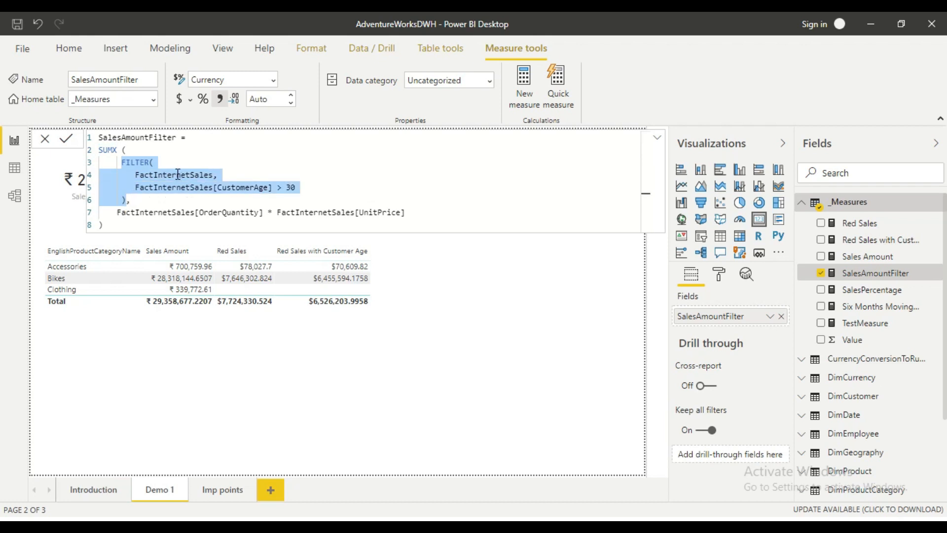
left_click_drag(116, 213, 213, 212)
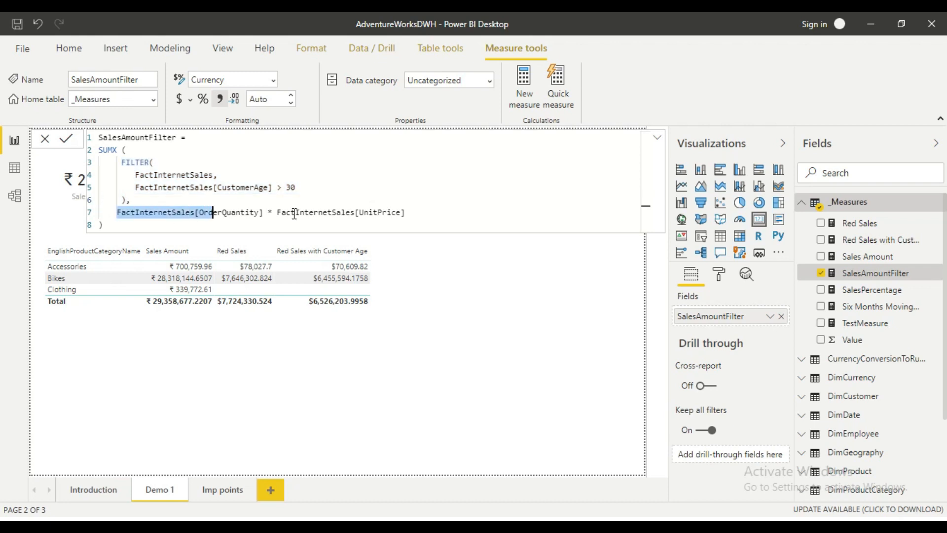
left_click_drag(295, 213, 415, 212)
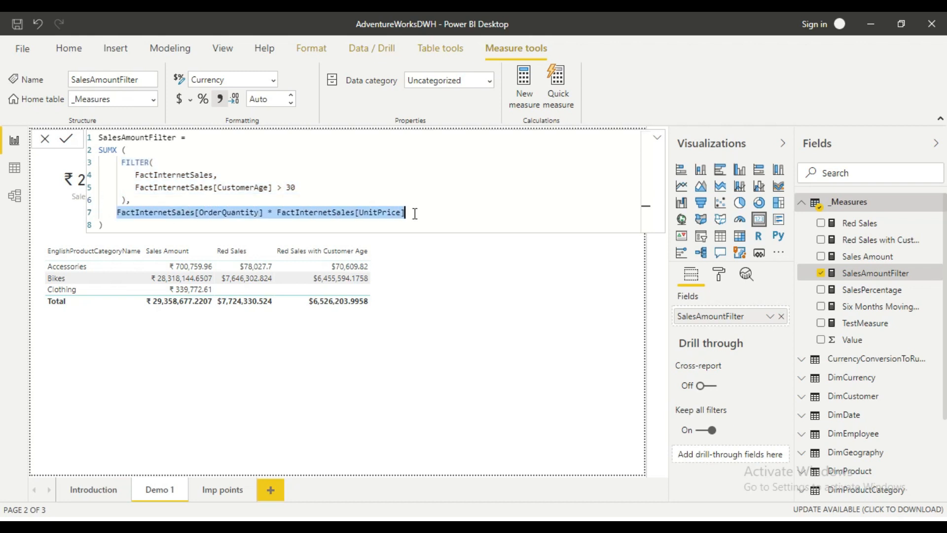
left_click(415, 214)
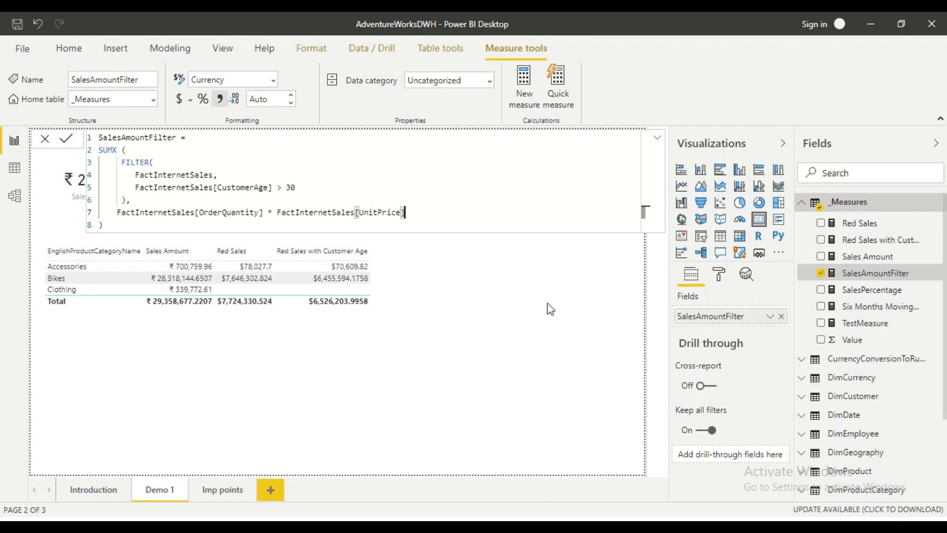
left_click(660, 206)
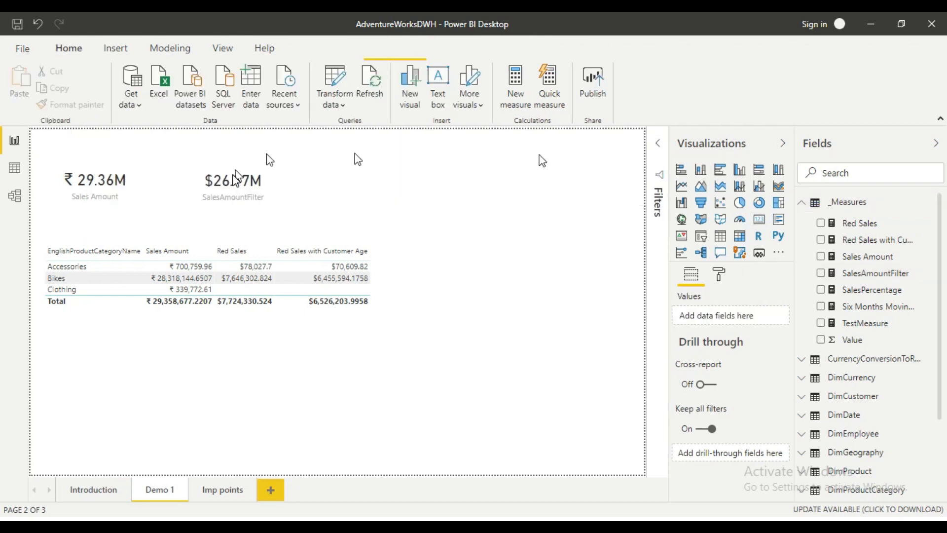
Open the RedProducts calculated table's formula and examine its FILTER on the DimProduct table.
left_click(248, 192)
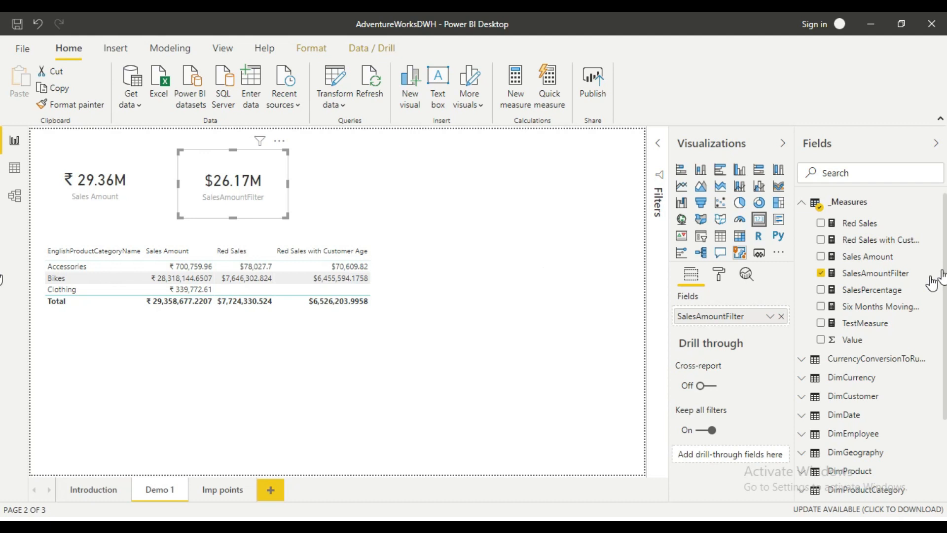
scroll(938, 296, "down", 1)
scroll(871, 346, "down", 5)
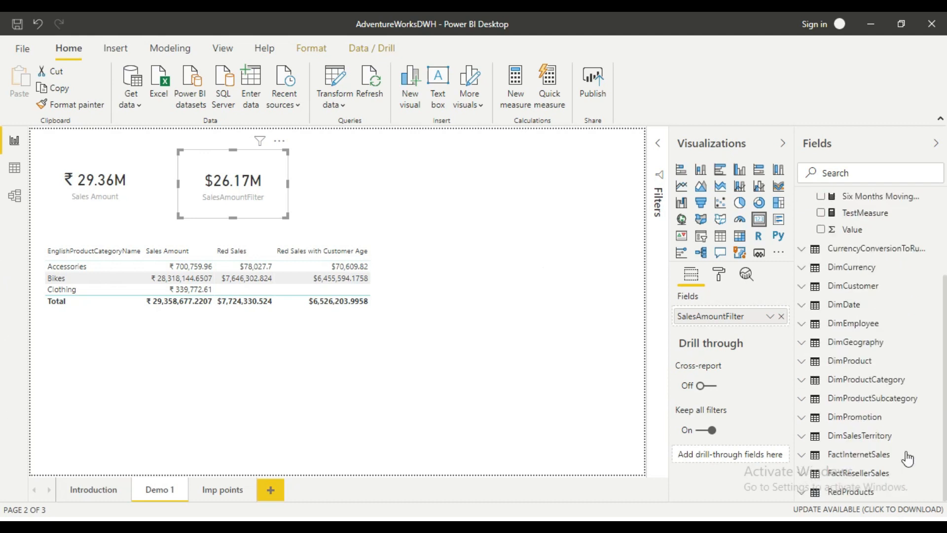
mouse_move(861, 496)
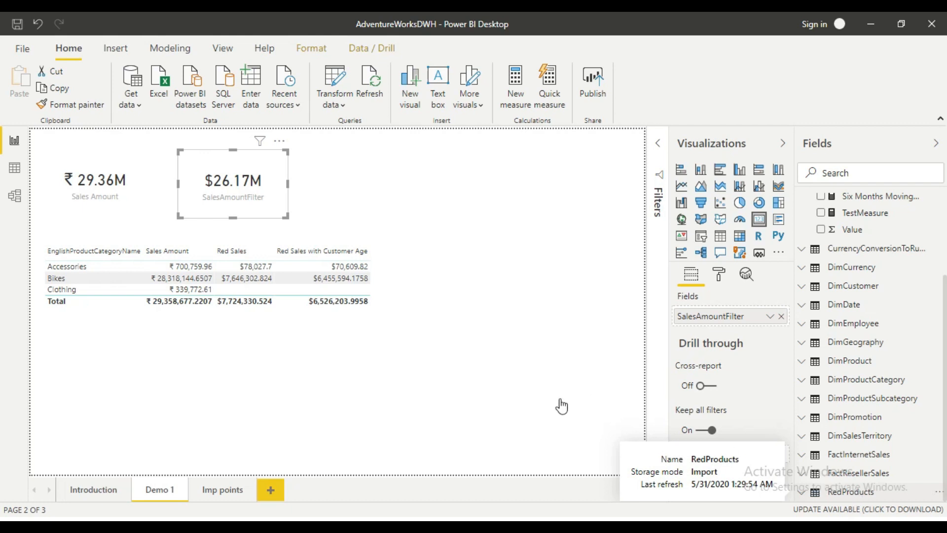
left_click(859, 492)
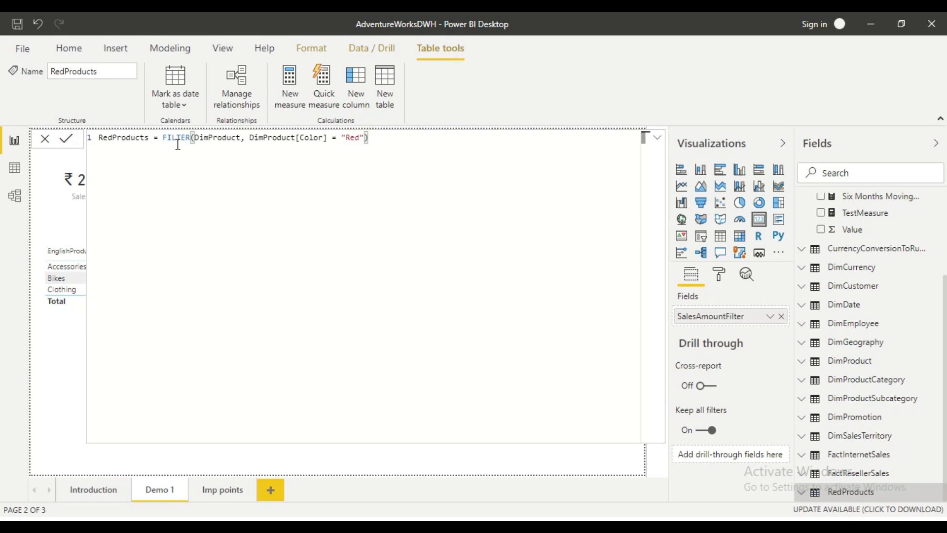
double_click(220, 140)
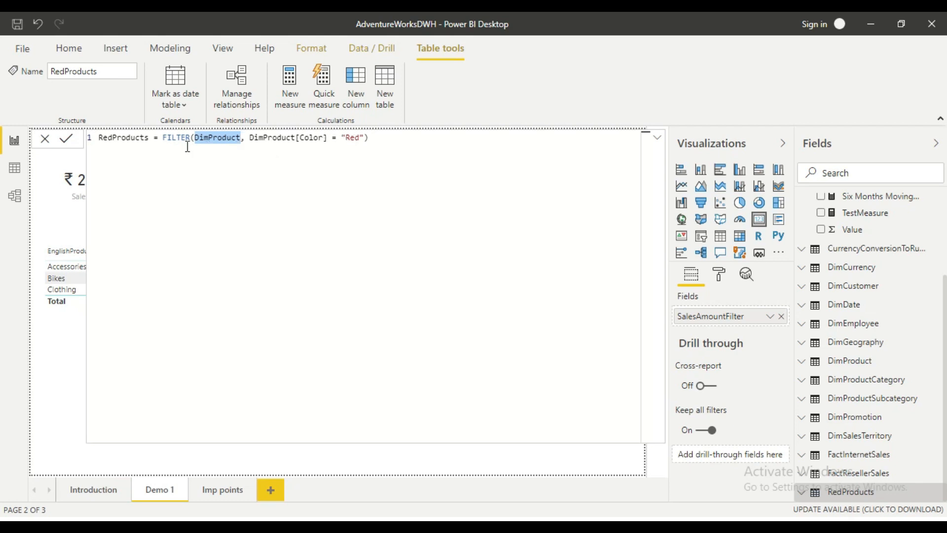
left_click(226, 137)
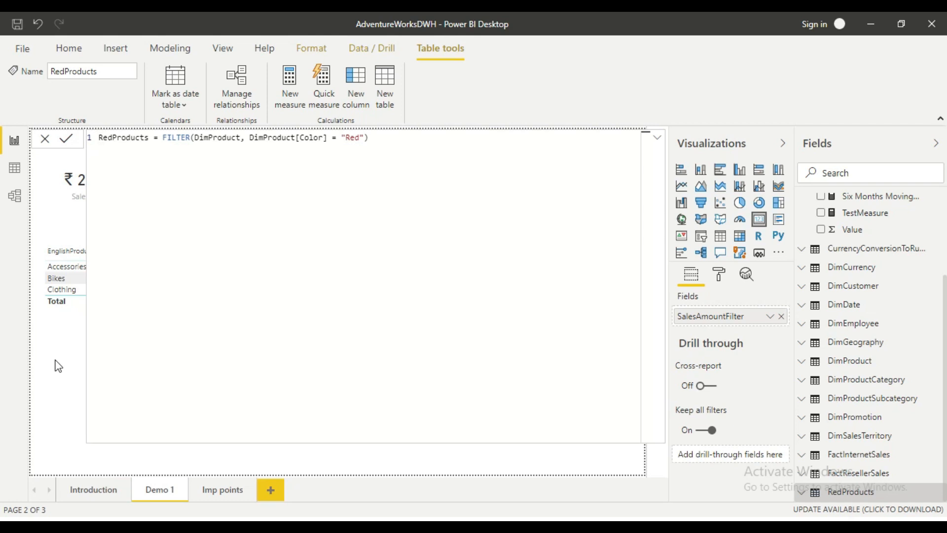
Collapse the RedProducts formula and compare the DimProduct and RedProducts tables in the model diagram.
left_click(657, 138)
left_click(15, 196)
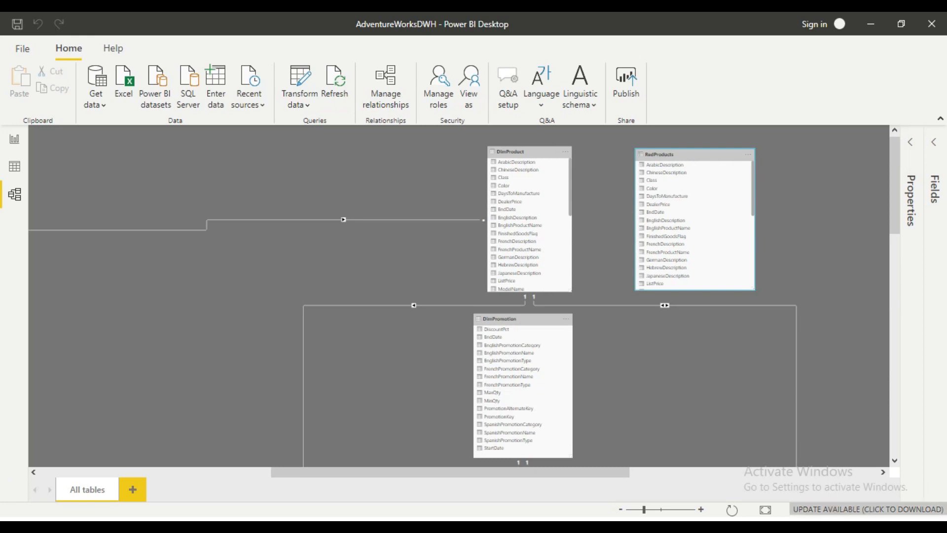
left_click_drag(616, 478, 698, 475)
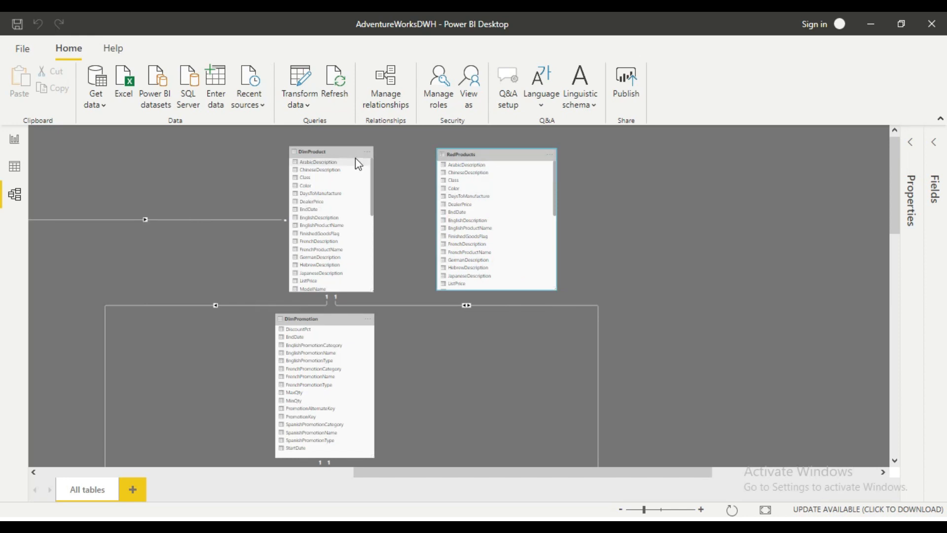
left_click(331, 154)
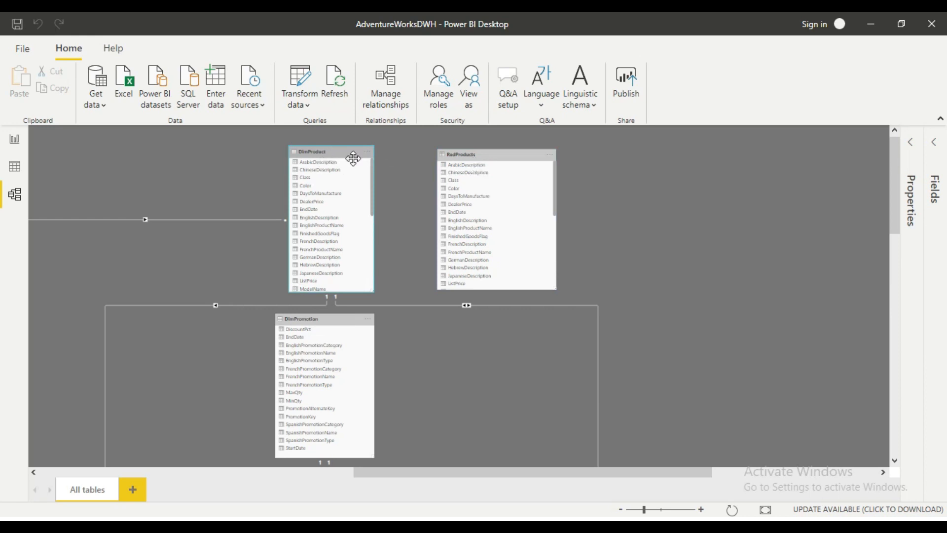
left_click(503, 157)
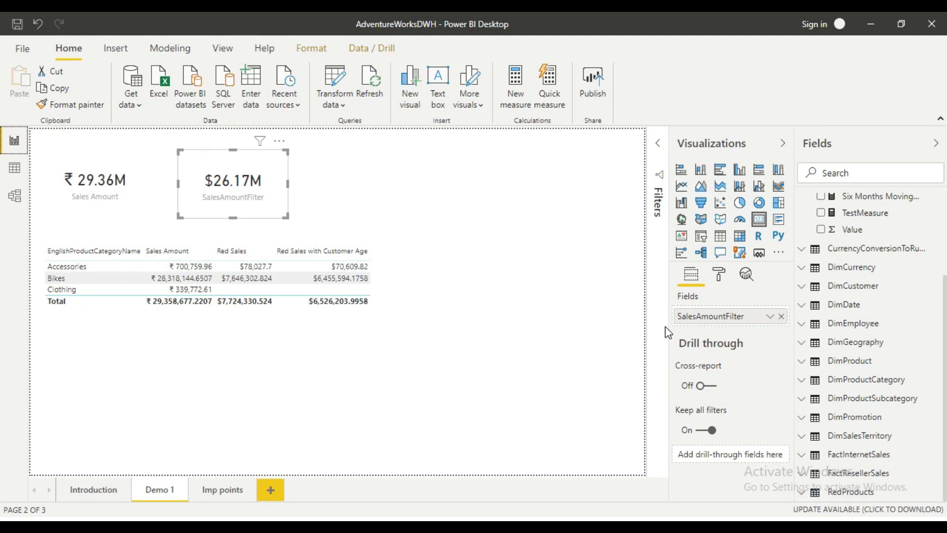
Return to the report's category table and examine its DimProductCategory name field and the Sales Amount measure's formula.
left_click(384, 278)
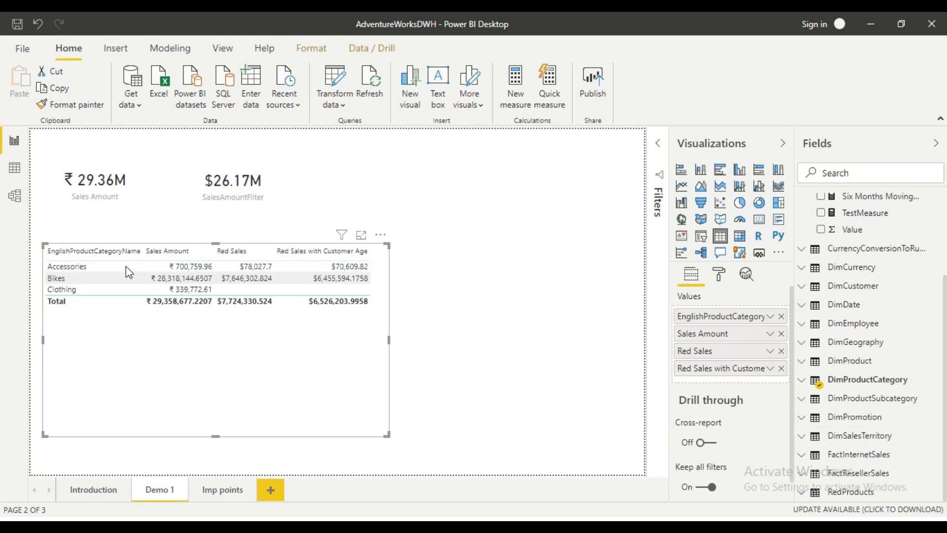
left_click(803, 382)
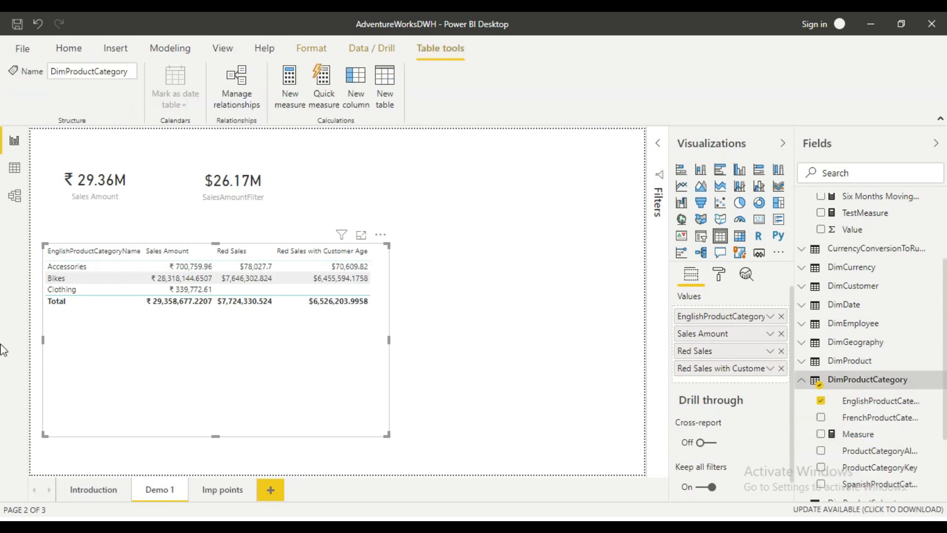
scroll(944, 423, "down", 3)
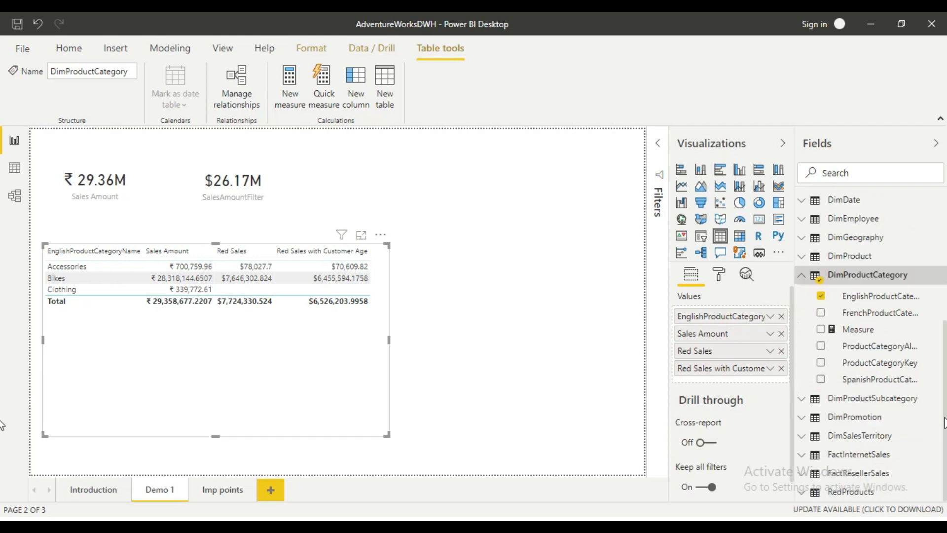
left_click(196, 373)
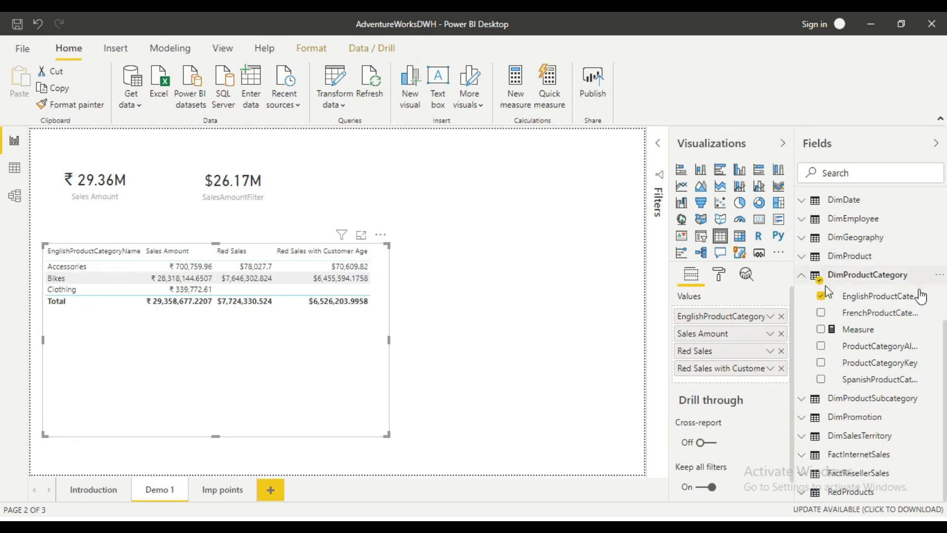
scroll(848, 215, "up", 5)
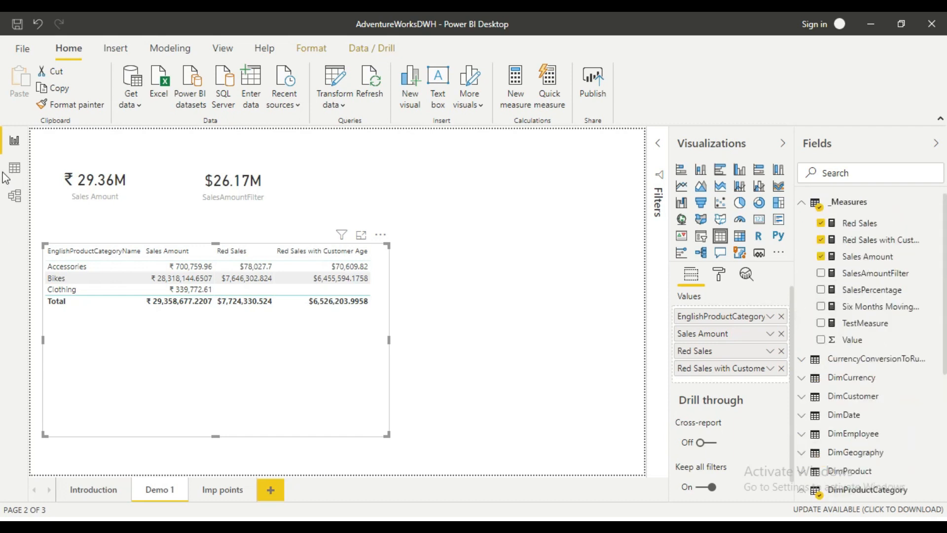
left_click(865, 259)
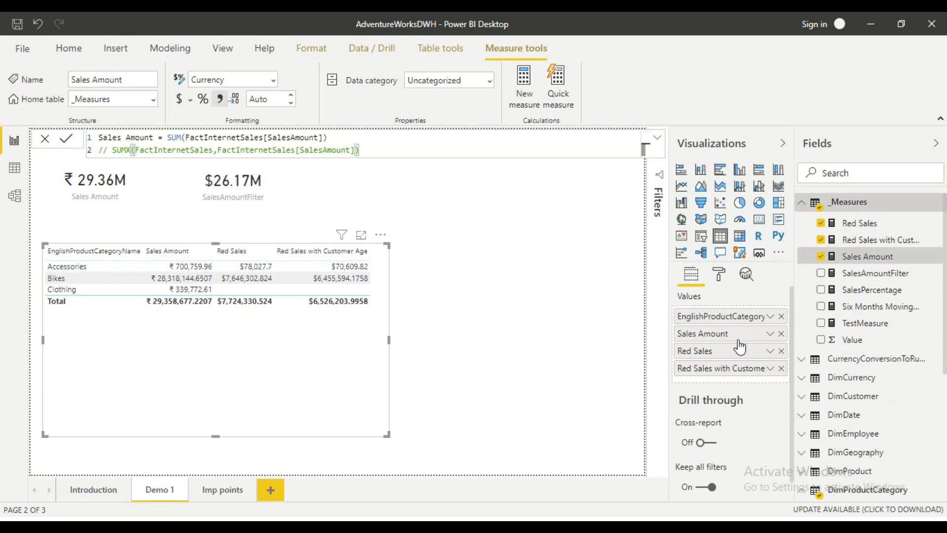
Open the Red Sales measure's formula and examine its FILTER on FactInternetSales with the RELATED DimProduct[Color] = "Red" condition.
left_click(863, 228)
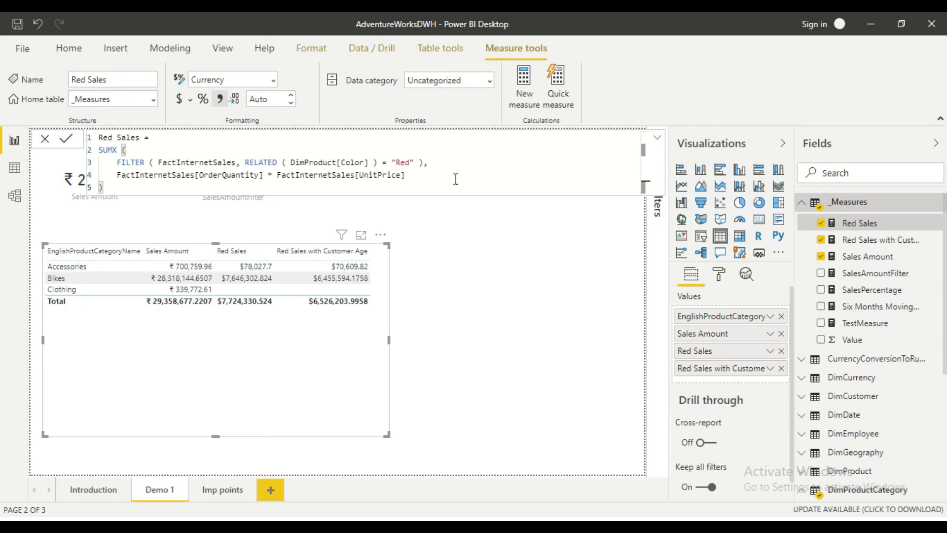
double_click(108, 150)
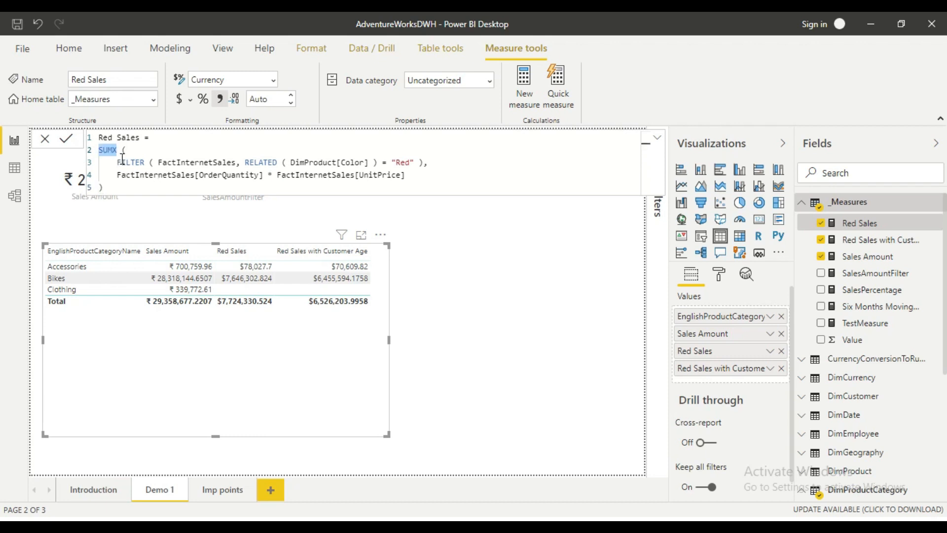
double_click(134, 162)
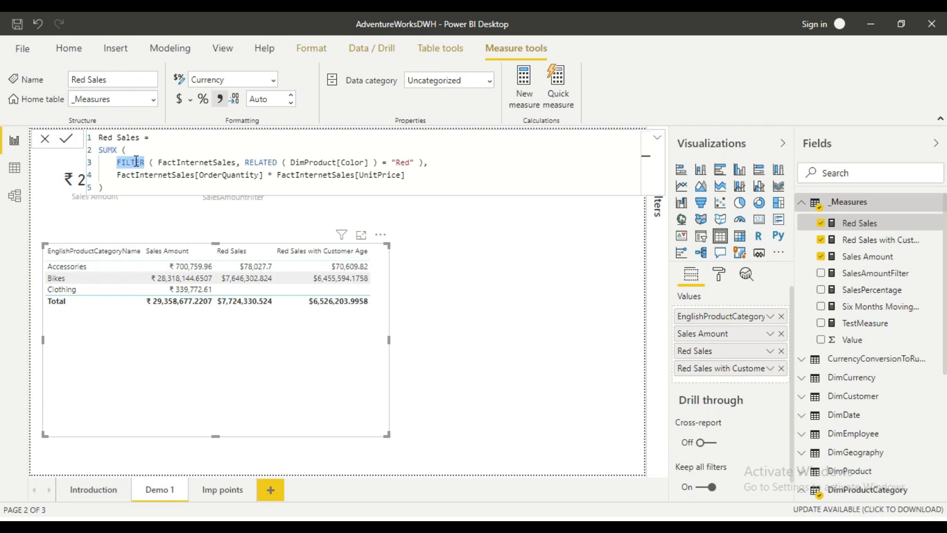
triple_click(217, 161)
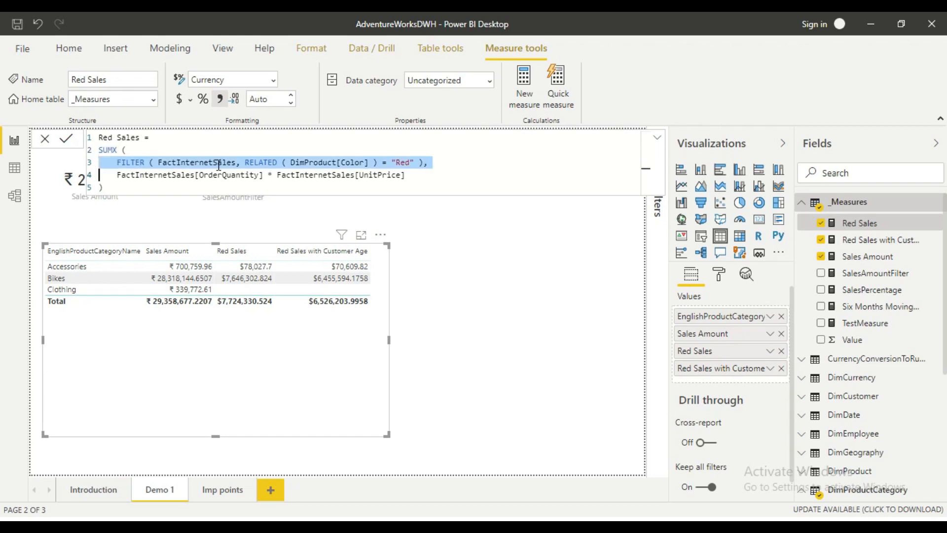
left_click(222, 162)
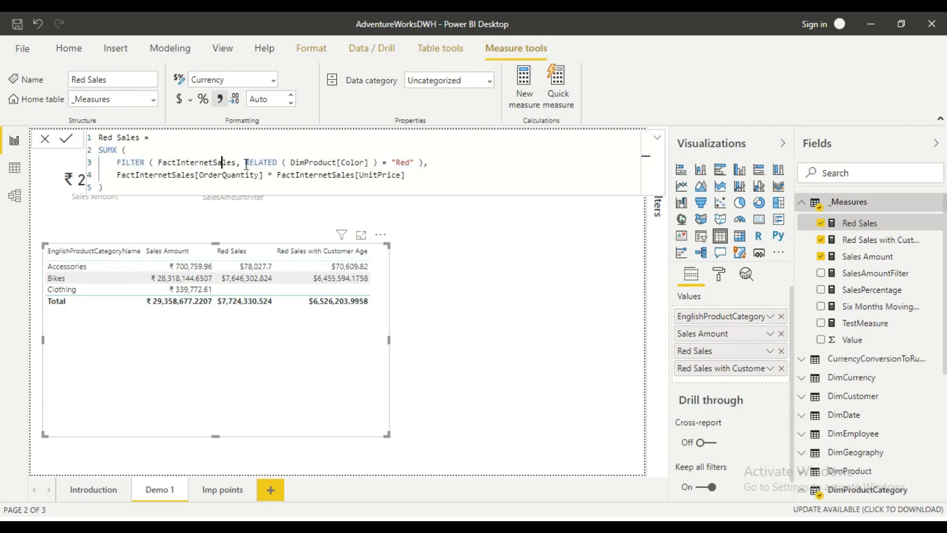
left_click_drag(245, 162, 284, 162)
left_click_drag(347, 166, 416, 162)
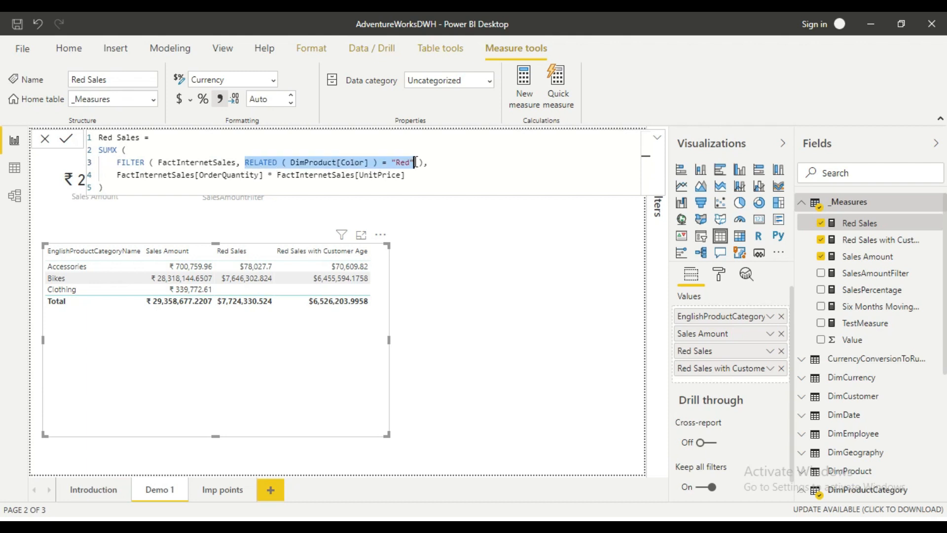
left_click(419, 162)
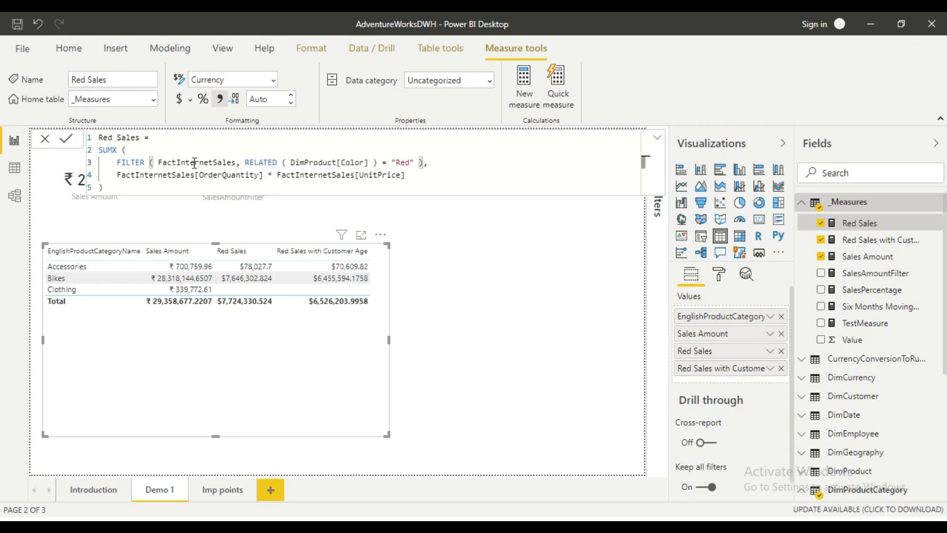
Examine how SUMX in Red Sales evaluates OrderQuantity * UnitPrice over the rows returned by FILTER.
triple_click(195, 163)
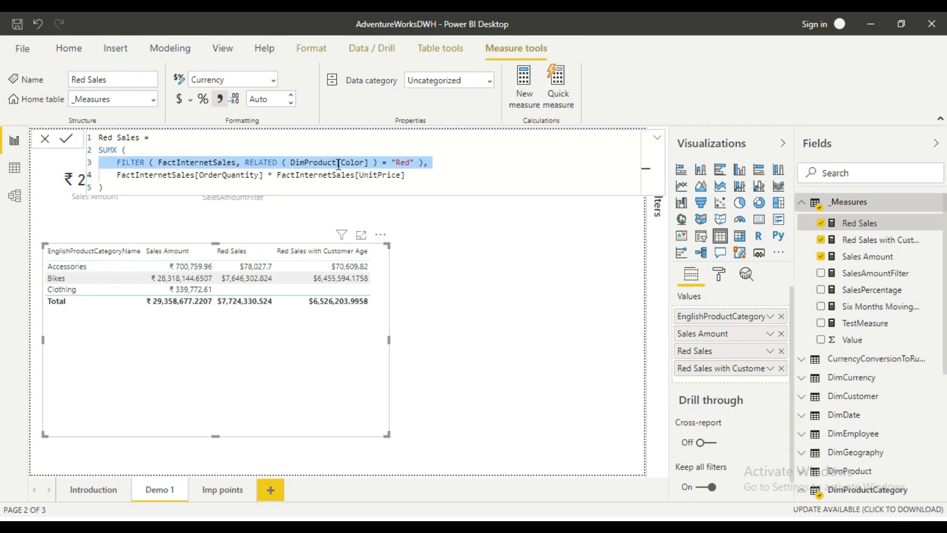
left_click(99, 175)
left_click_drag(119, 174, 269, 177)
left_click_drag(383, 179, 112, 162)
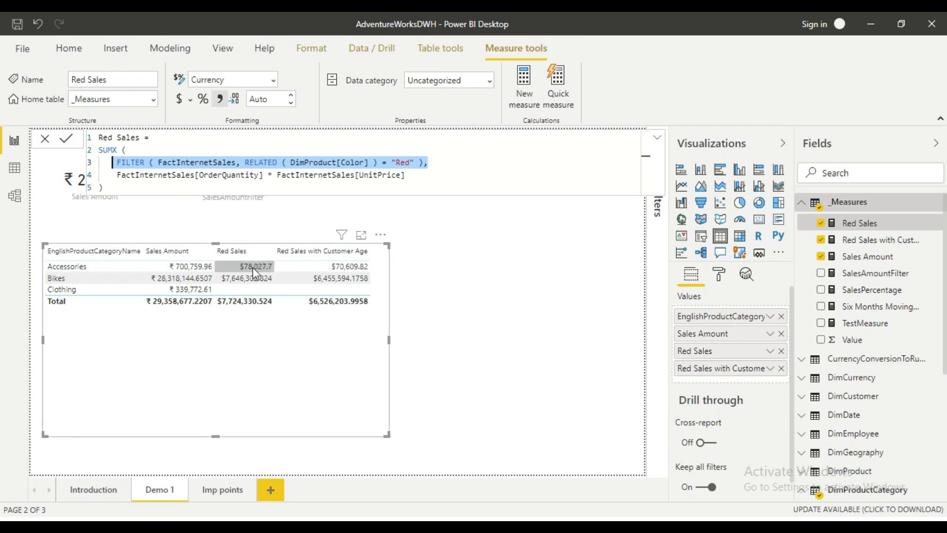
left_click_drag(116, 163, 424, 162)
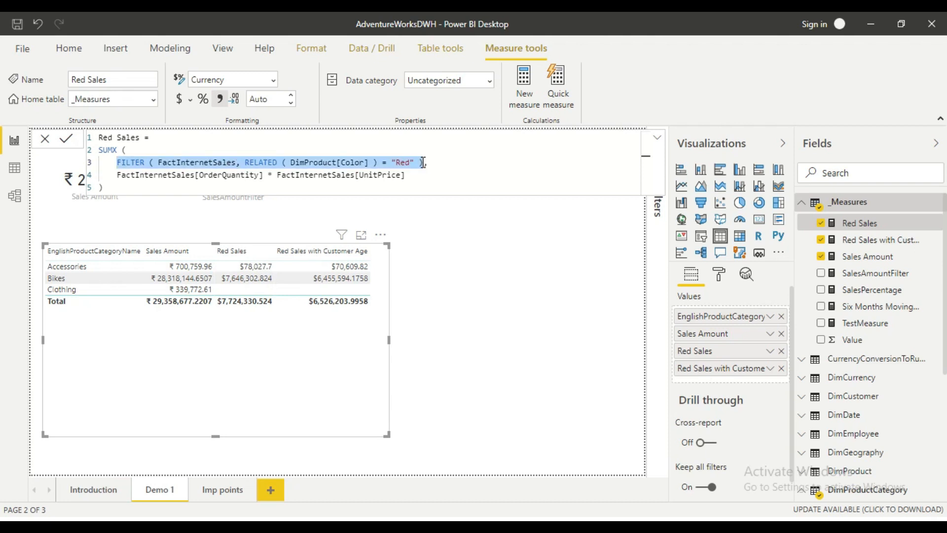
left_click(109, 150)
triple_click(109, 150)
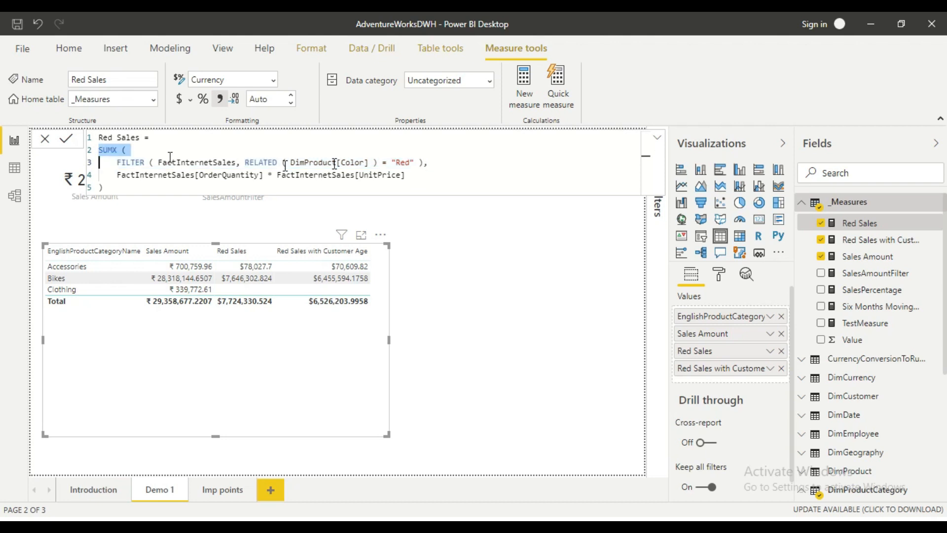
left_click(405, 163)
double_click(405, 163)
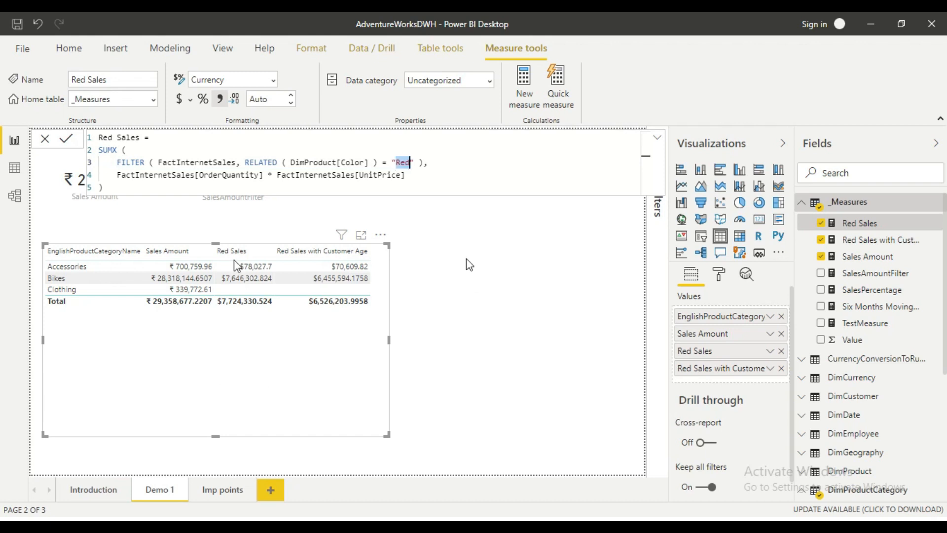
Inspect the Bikes value in the Red Sales column and reselect the category table visual.
left_click(250, 277)
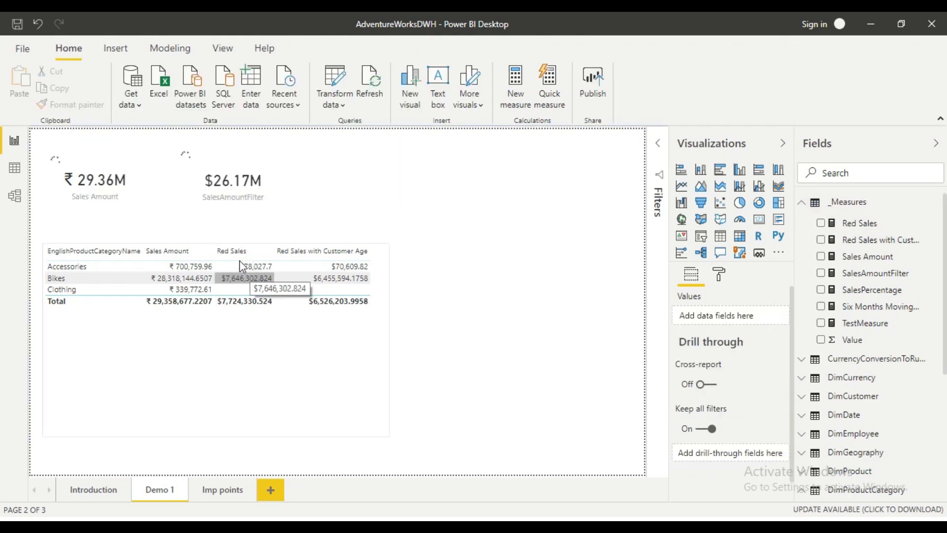
left_click(250, 278)
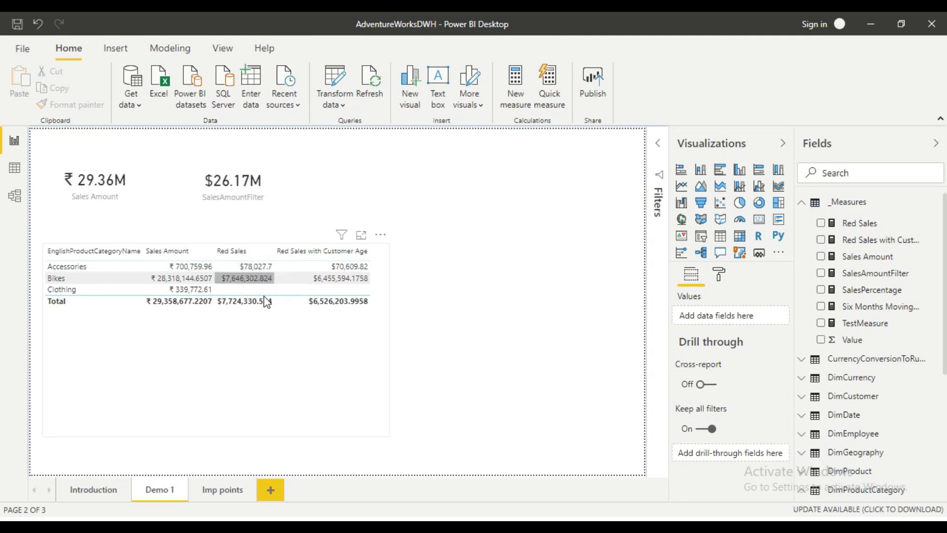
left_click(348, 356)
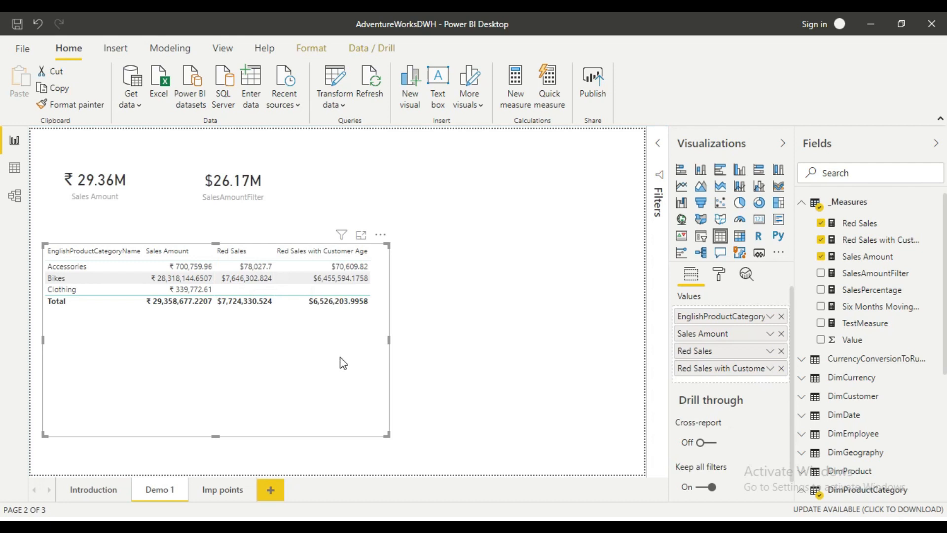
Open the Red Sales with Customer Age formula and examine the FILTER with its AND of the Red color and CustomerAge > 30 conditions.
left_click(881, 239)
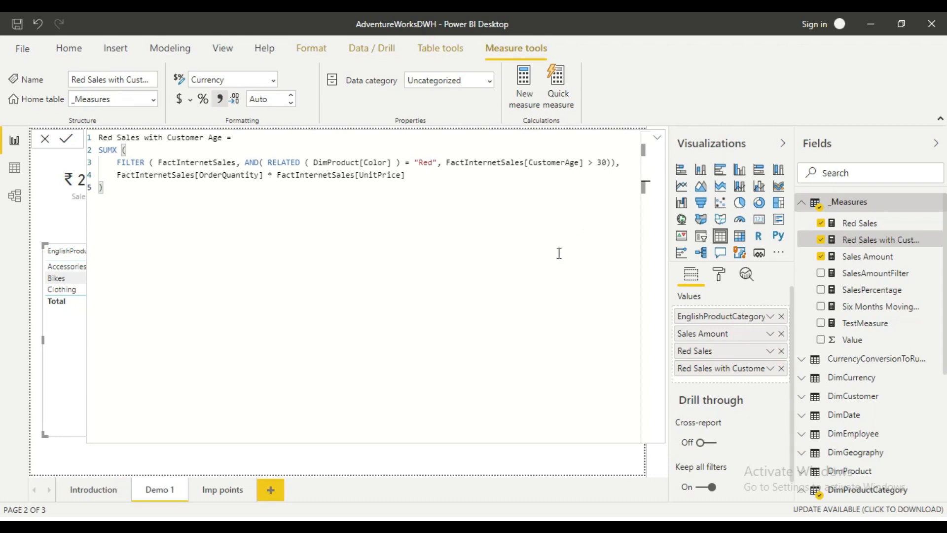
left_click_drag(118, 162, 297, 163)
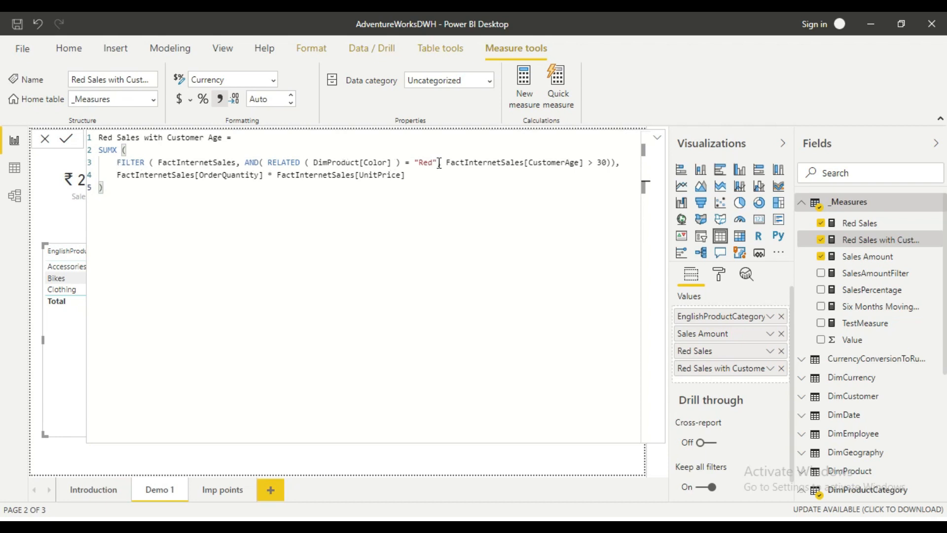
left_click(620, 162, "shift")
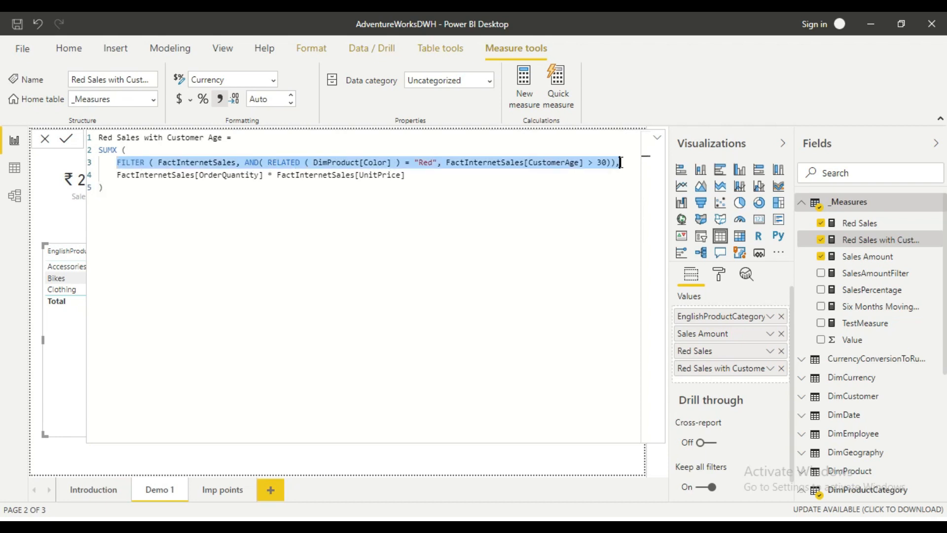
left_click(253, 166)
double_click(253, 164)
left_click(264, 164)
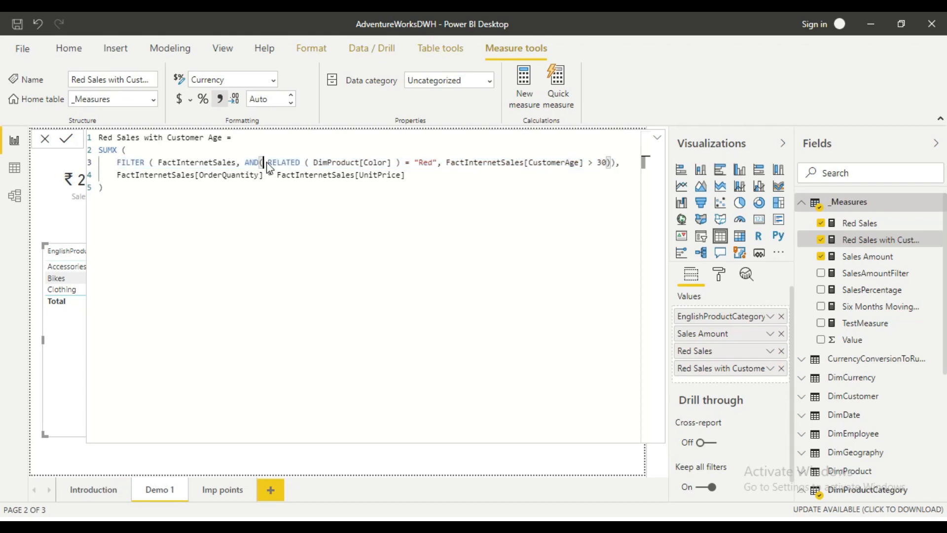
left_click_drag(267, 164, 608, 160)
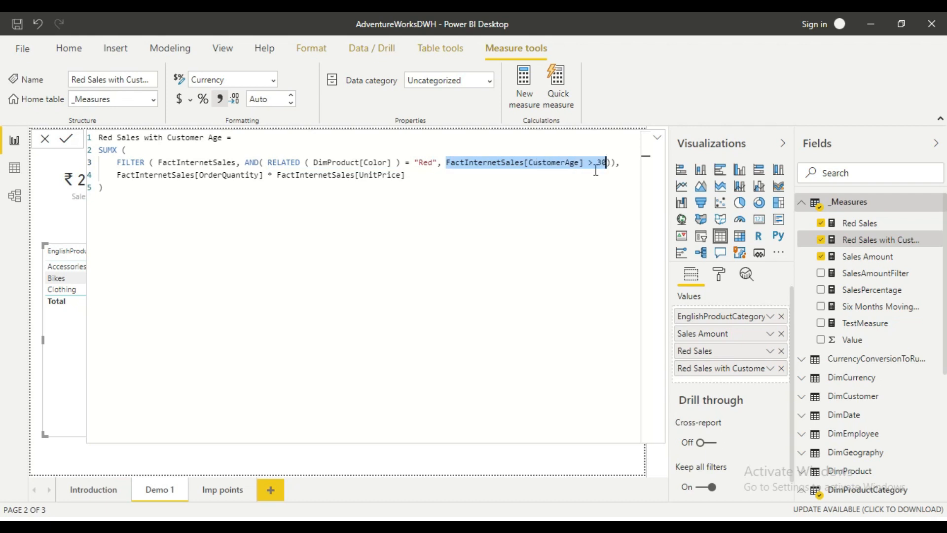
Check the parentheses enclosing the AND condition, and examine how FILTER and SUMX wrap it in Red Sales with Customer Age.
left_click(609, 163)
type(")")
left_click(265, 162)
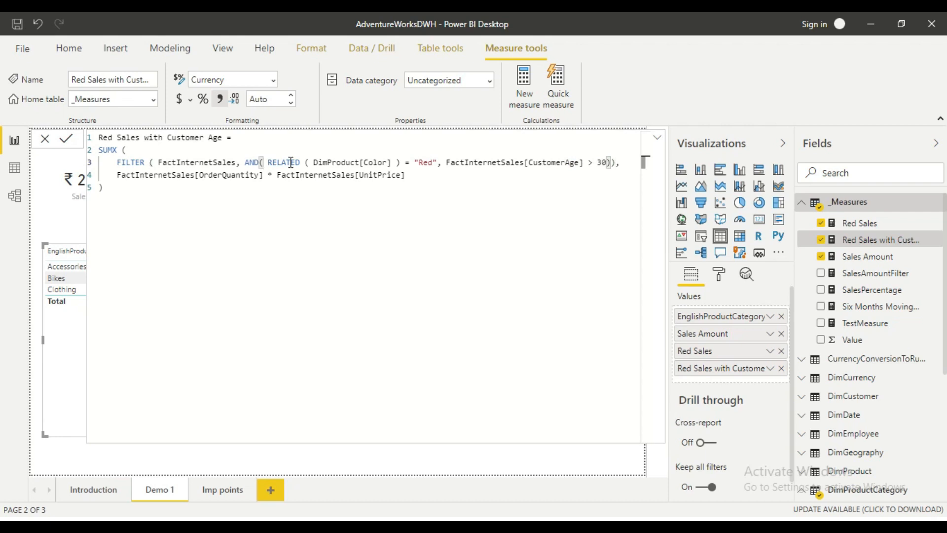
left_click(617, 163)
type(",")
left_click_drag(248, 163, 611, 164)
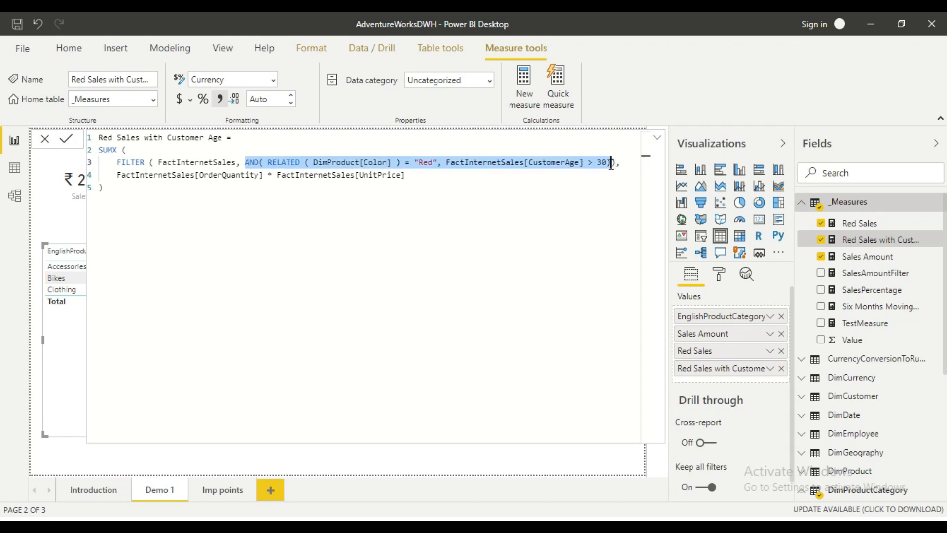
double_click(129, 162)
double_click(110, 150)
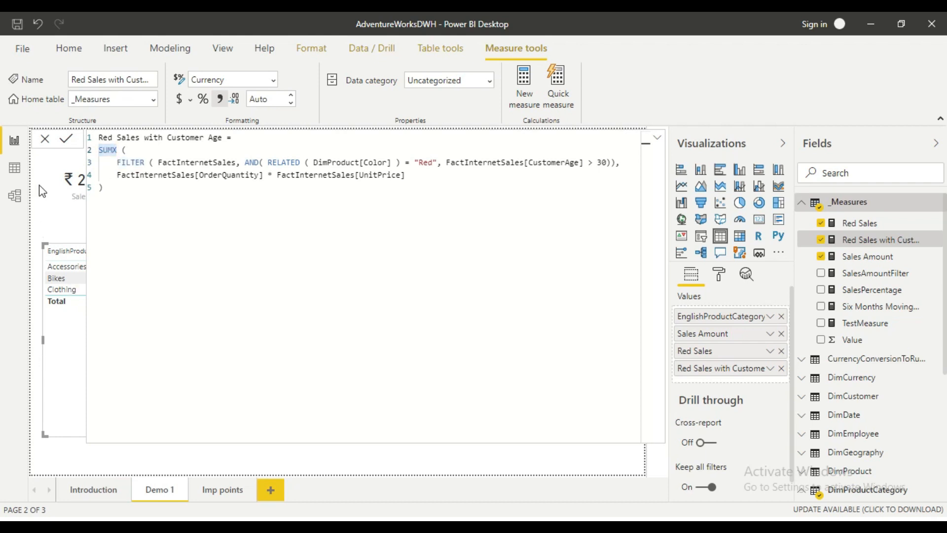
Collapse the formula editor and open the Imp points page to read the notes on table functions and FILTER.
left_click(659, 144)
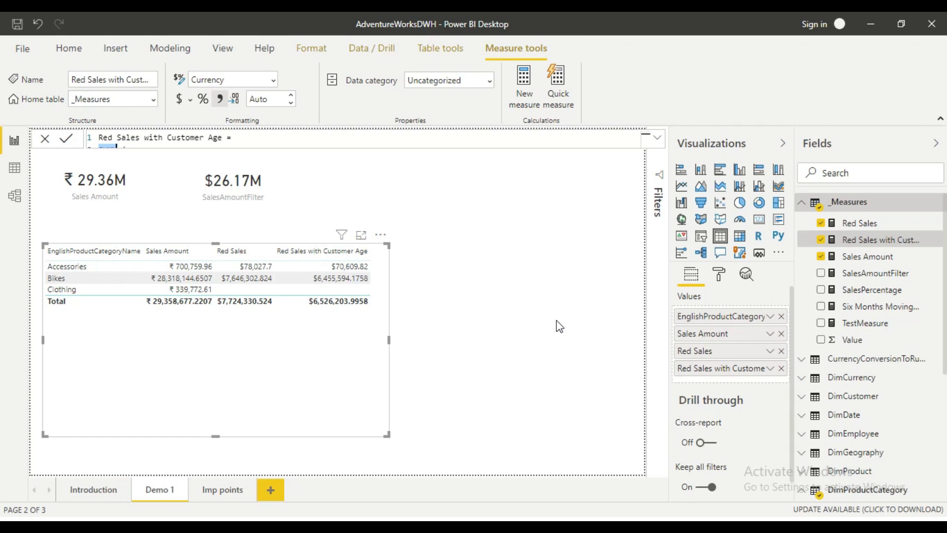
left_click(227, 491)
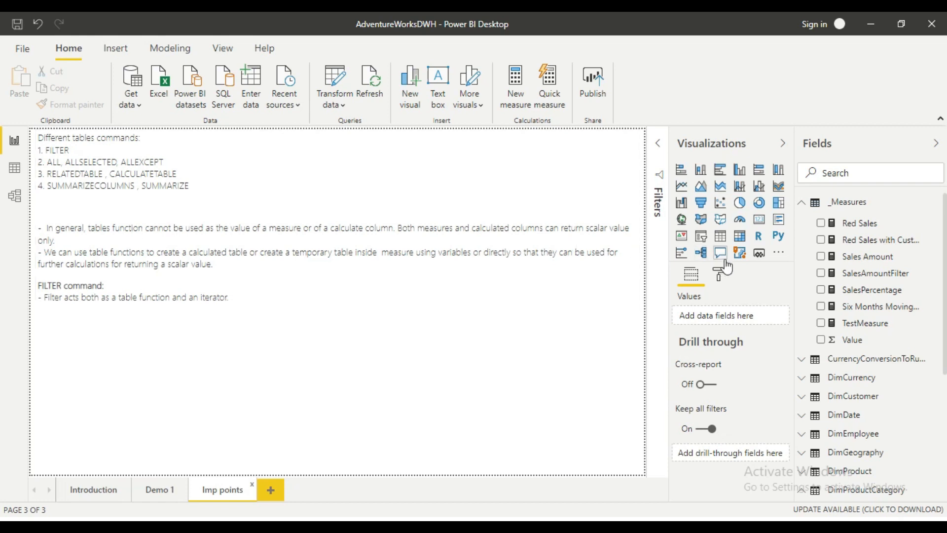
Open the Red Sales measure's formula and examine FILTER's two arguments, the FactInternetSales table and the RELATED DimProduct[Color] = "Red" condition.
left_click(861, 223)
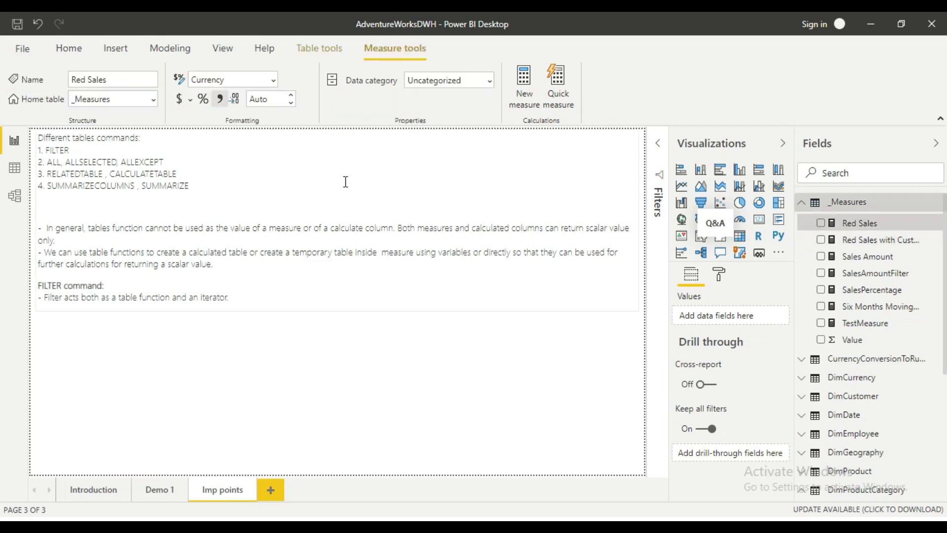
left_click(154, 173)
left_click(131, 162)
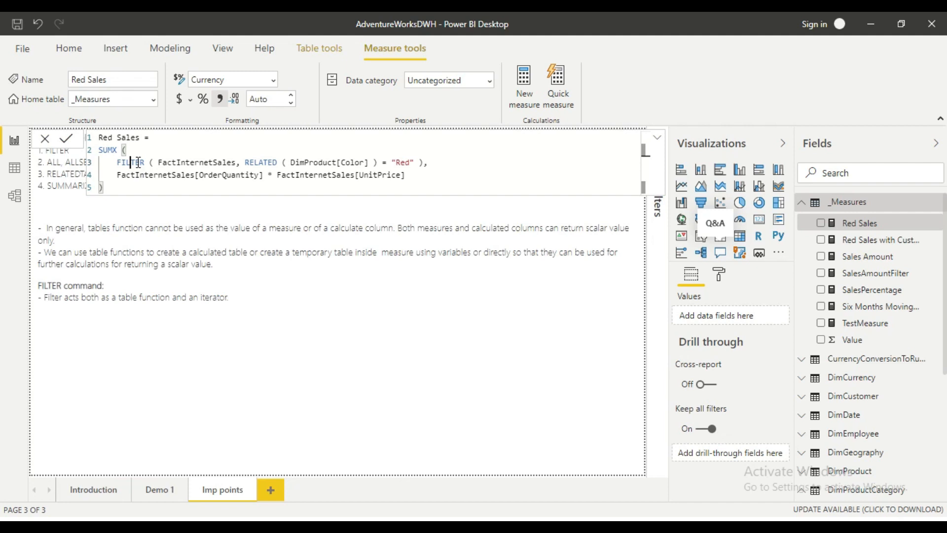
double_click(139, 163)
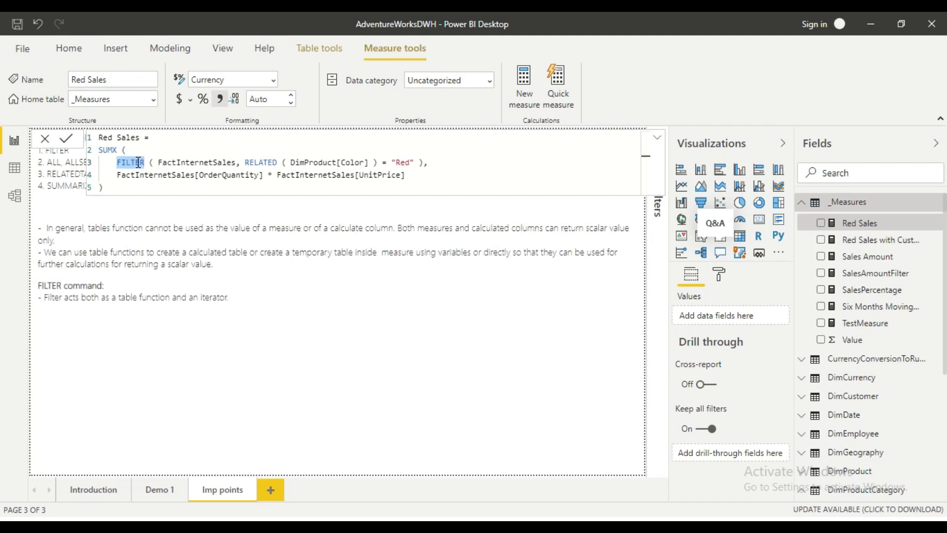
double_click(203, 163)
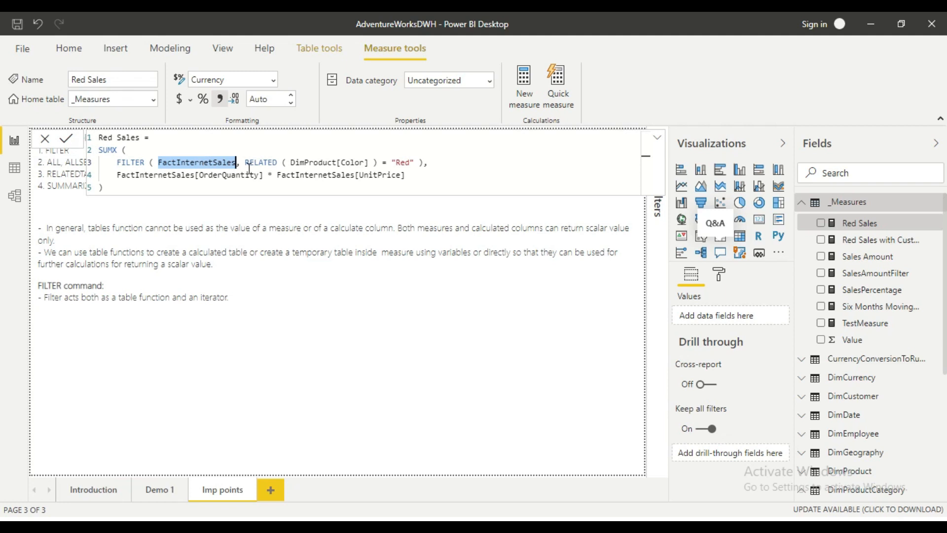
left_click_drag(245, 163, 415, 162)
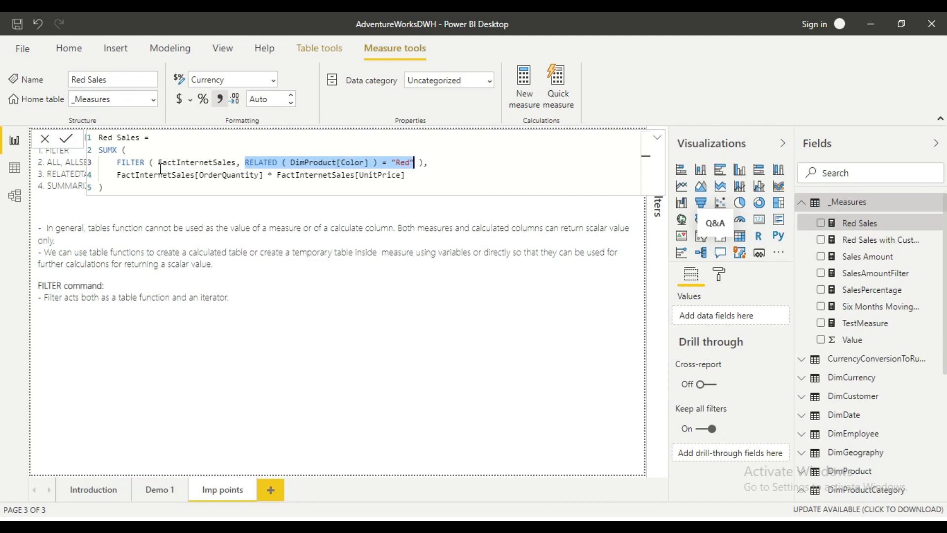
Review the whole FILTER line in Red Sales, checking how its Red color condition applies to FactInternetSales, and return to the Imp points notes.
triple_click(189, 163)
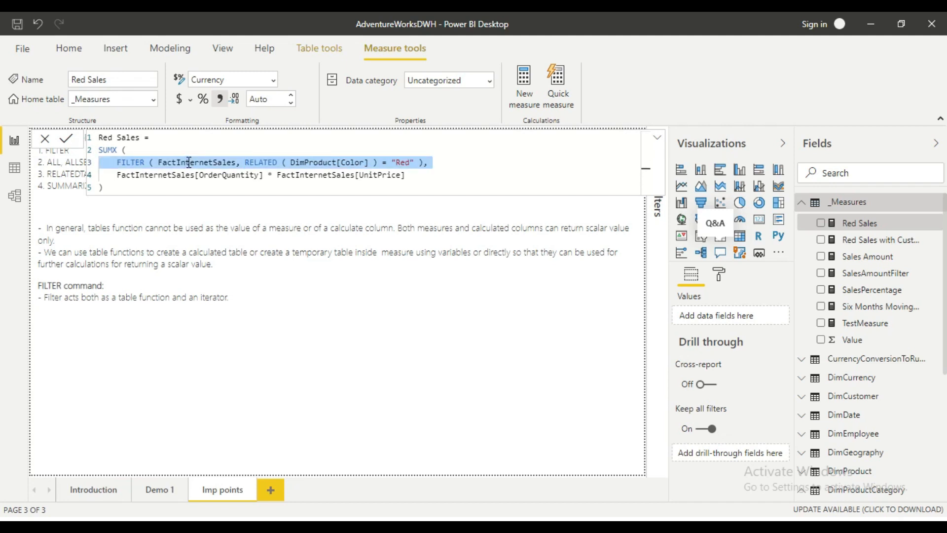
double_click(197, 162)
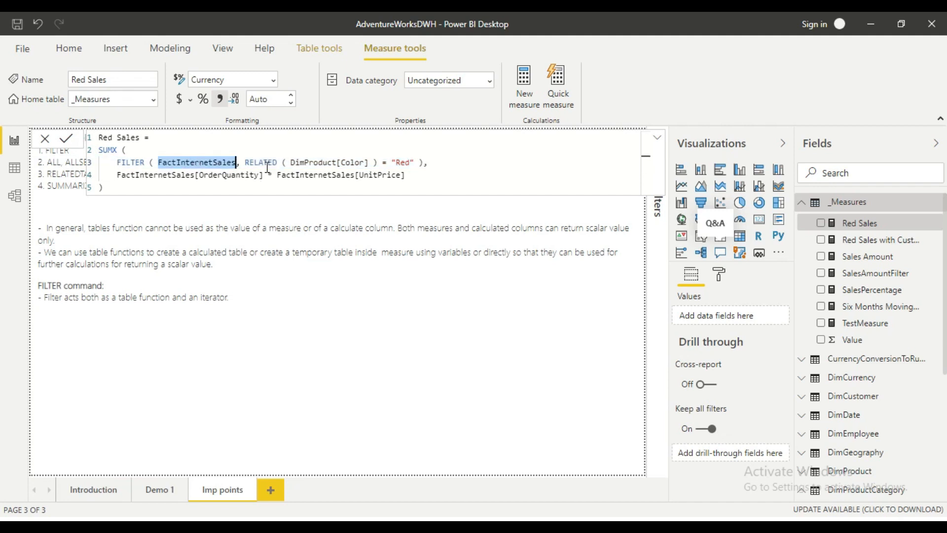
left_click_drag(245, 162, 419, 164)
left_click(419, 164)
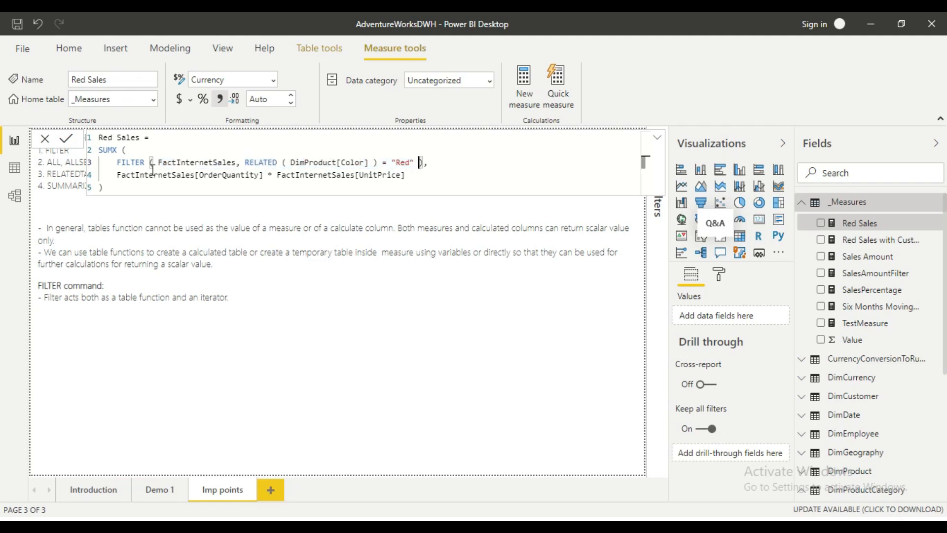
double_click(133, 163)
triple_click(216, 163)
double_click(216, 162)
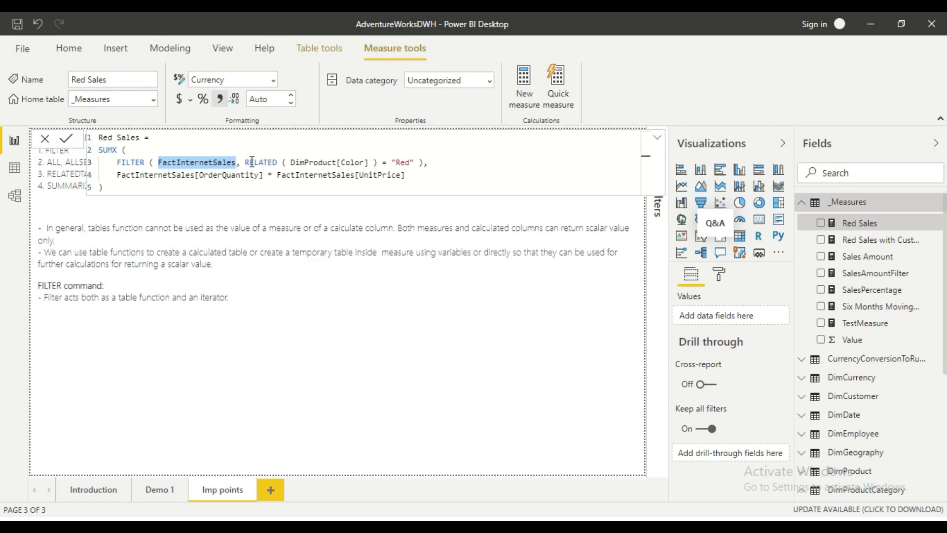
left_click_drag(245, 163, 415, 163)
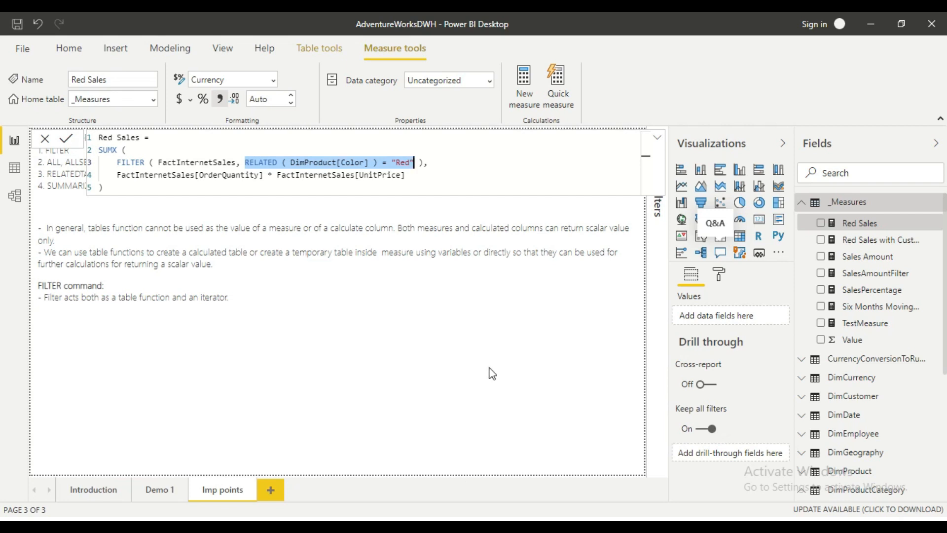
left_click(534, 360)
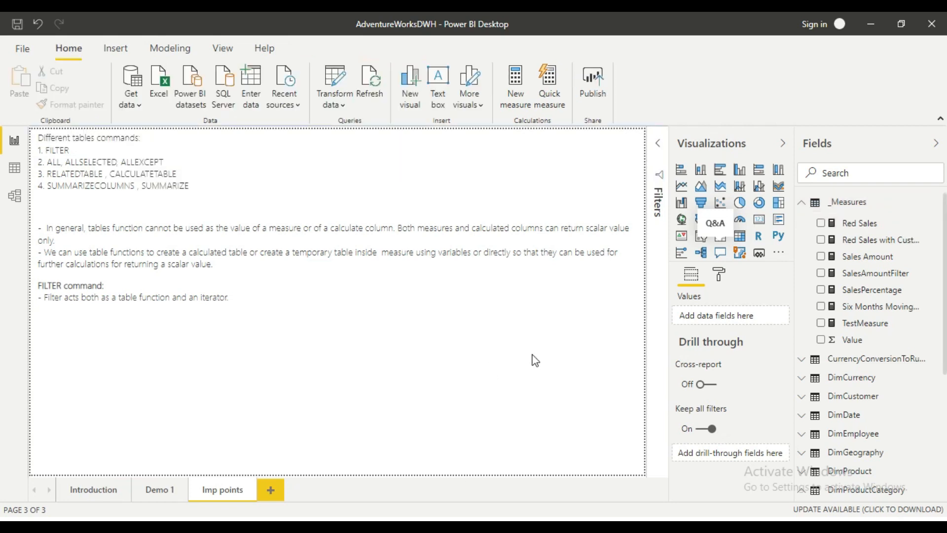